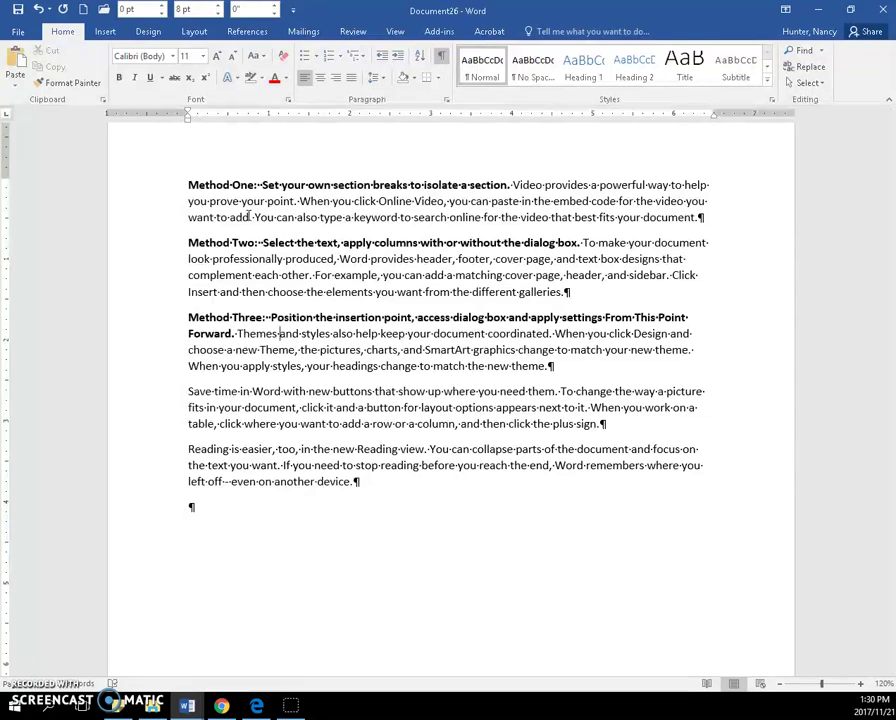
Insert a continuous section break before the Method One paragraph.
left_click(201, 203)
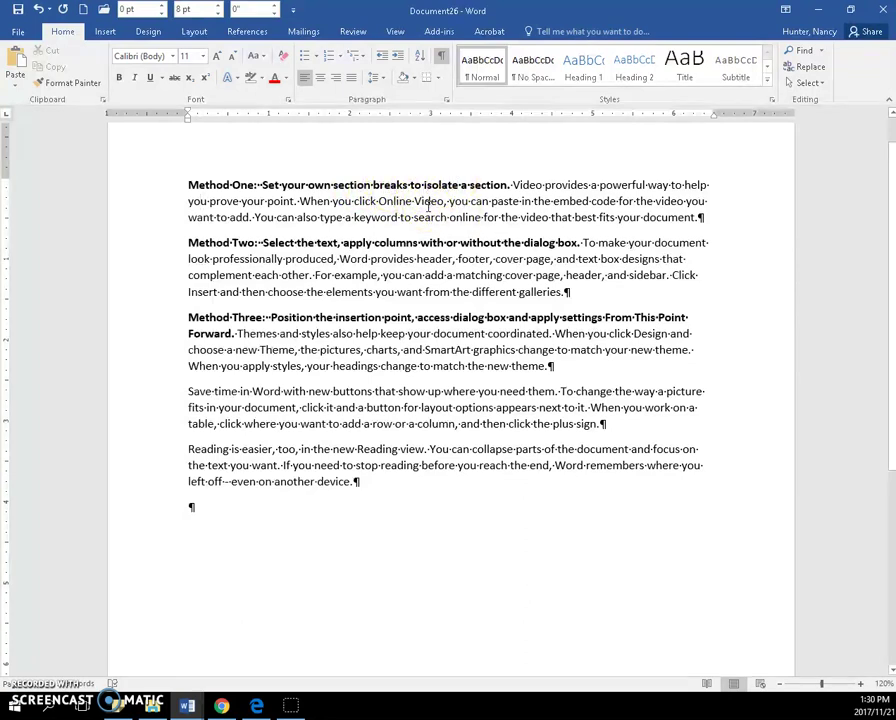
left_click_drag(152, 186, 155, 220)
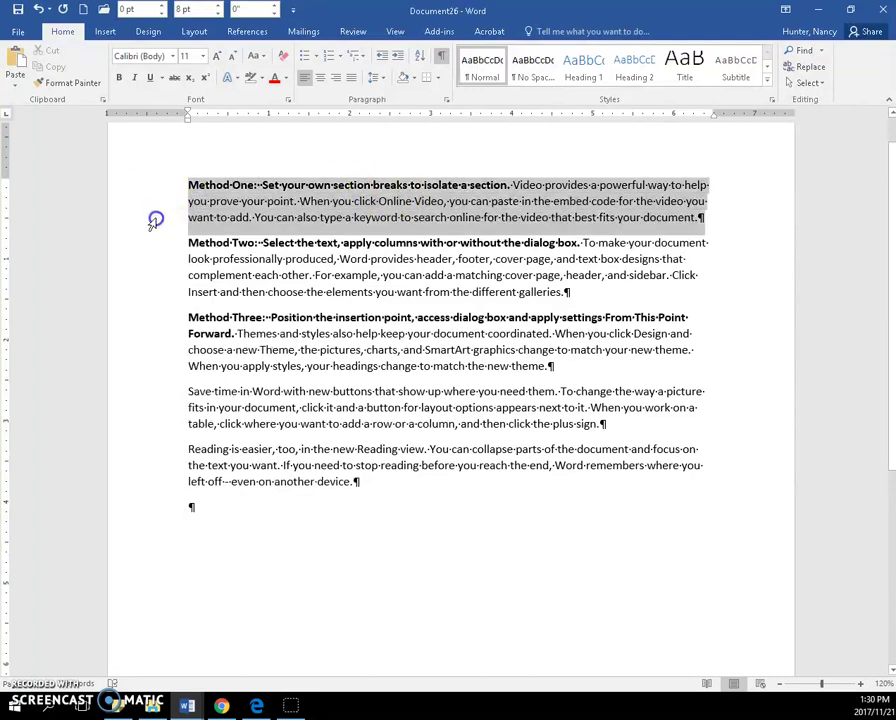
left_click(422, 215)
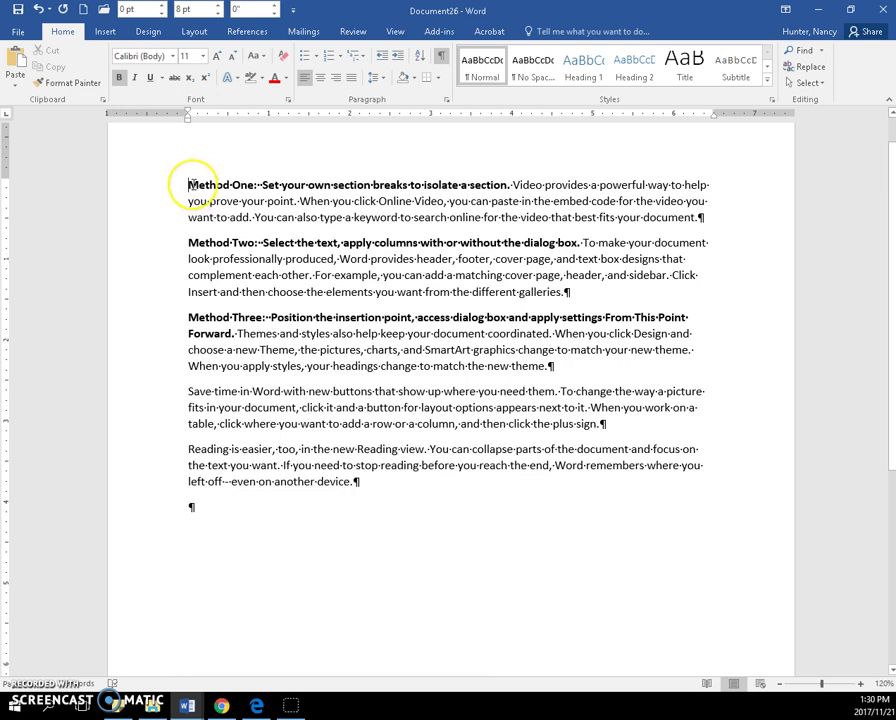
left_click(196, 32)
left_click(190, 52)
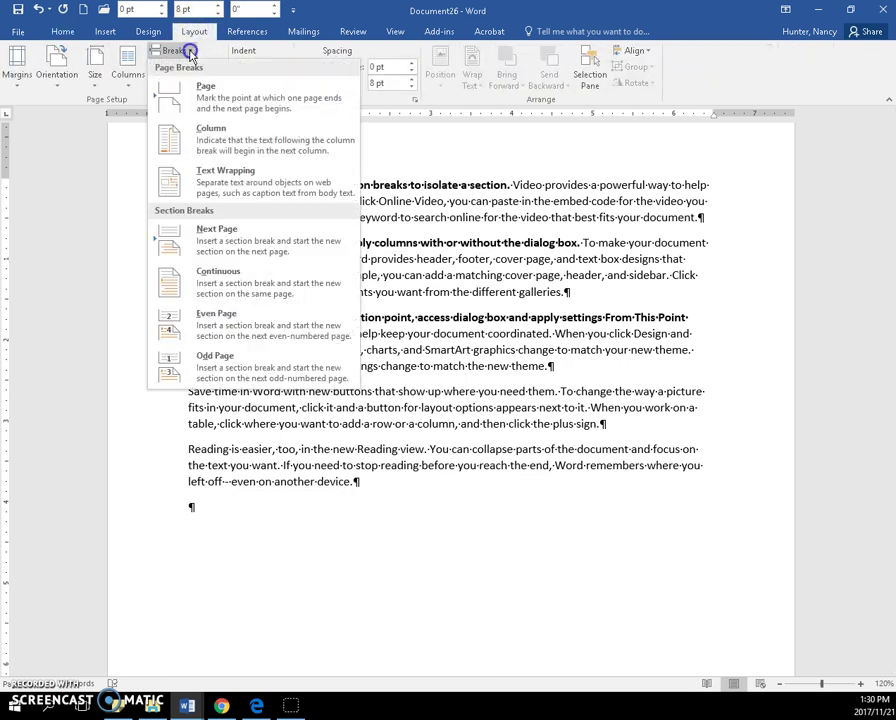
left_click(224, 276)
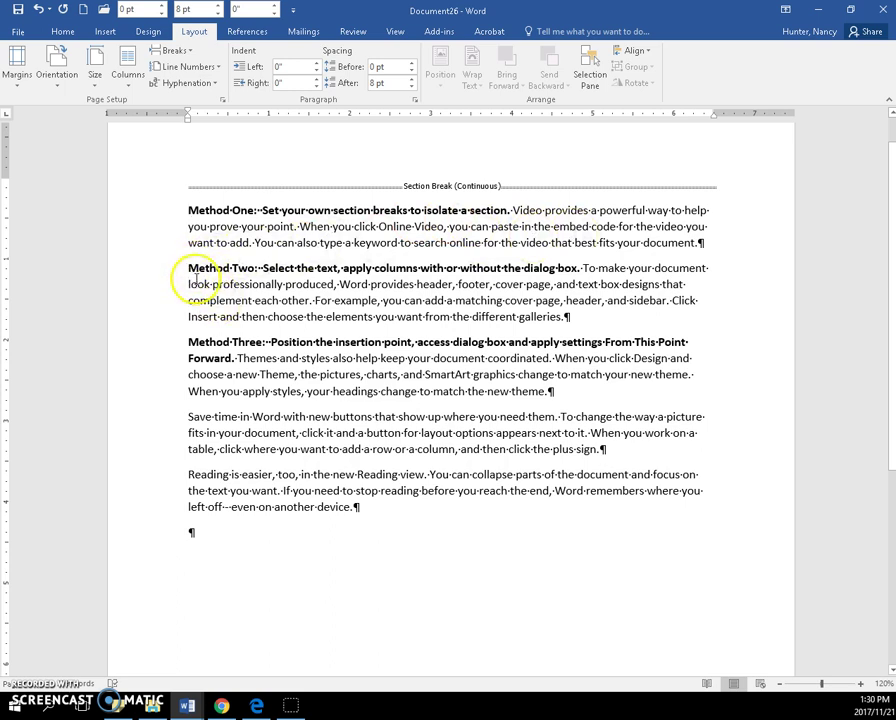
Insert another continuous section break at the start of Method Two.
left_click(189, 268)
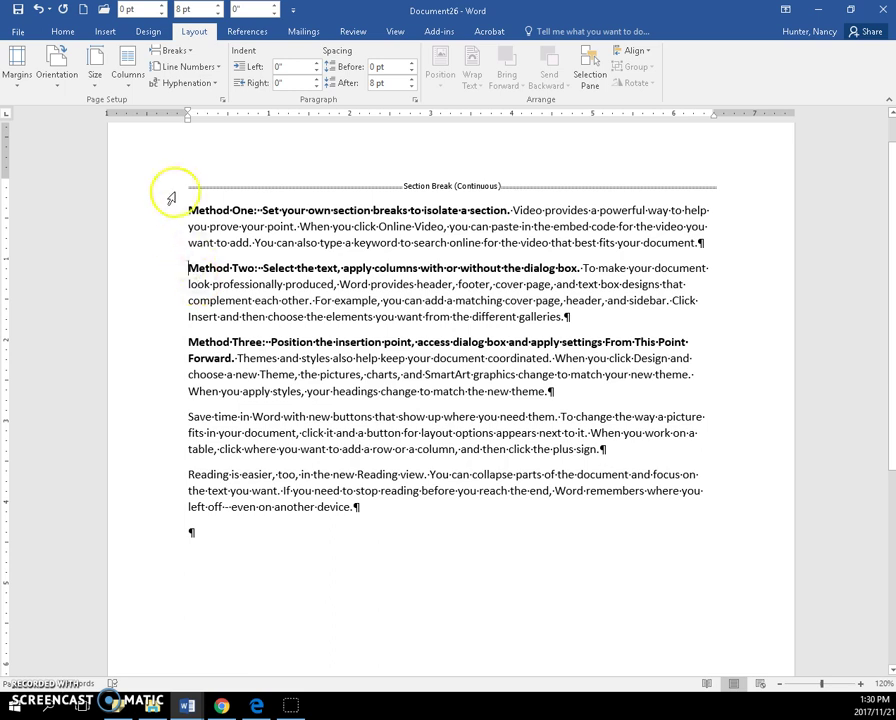
left_click(175, 51)
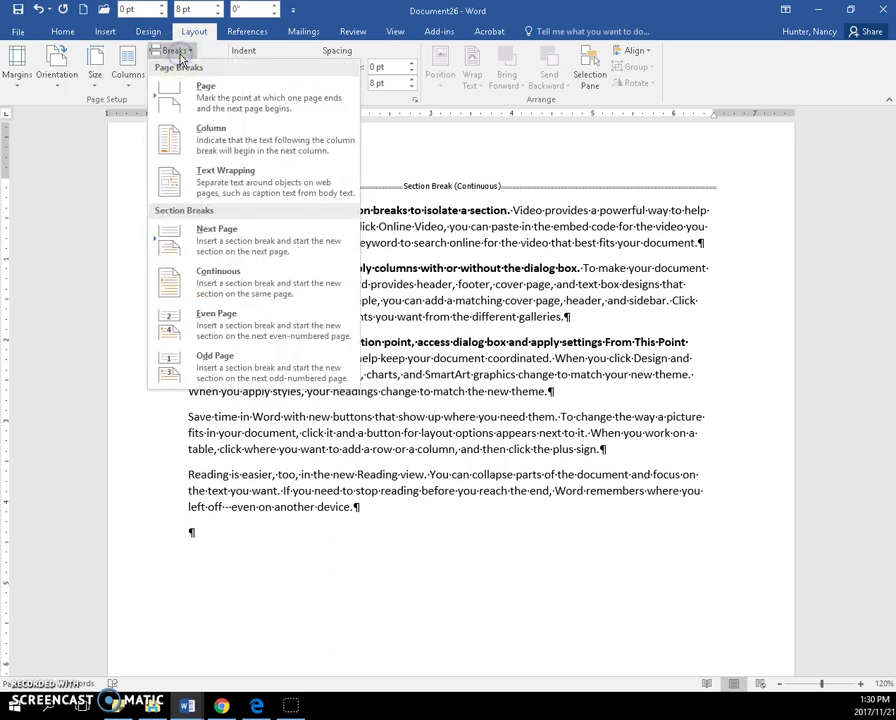
left_click(216, 286)
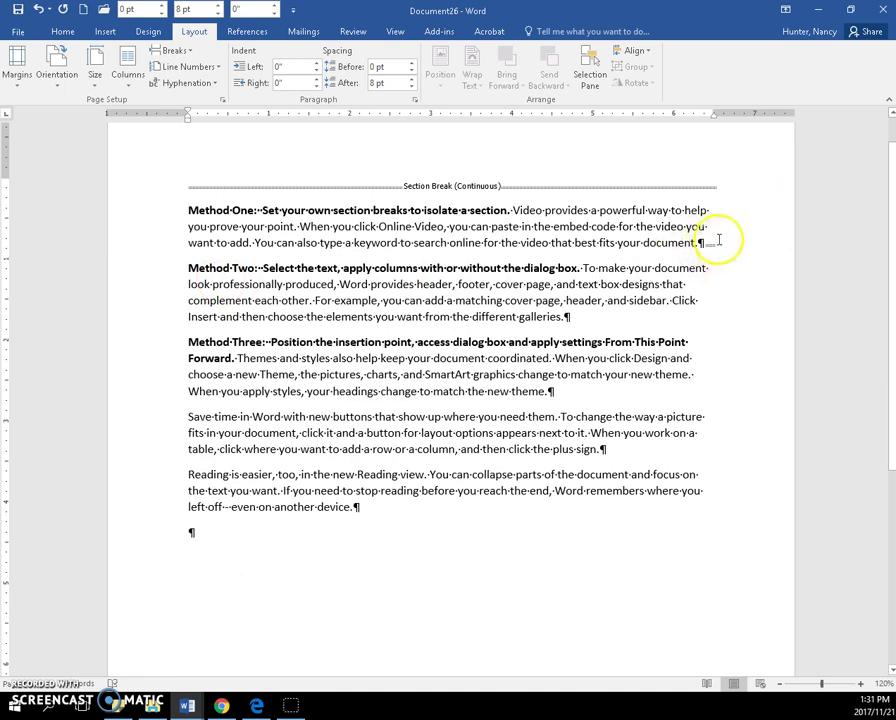
left_click_drag(682, 243, 727, 245)
left_click(682, 248)
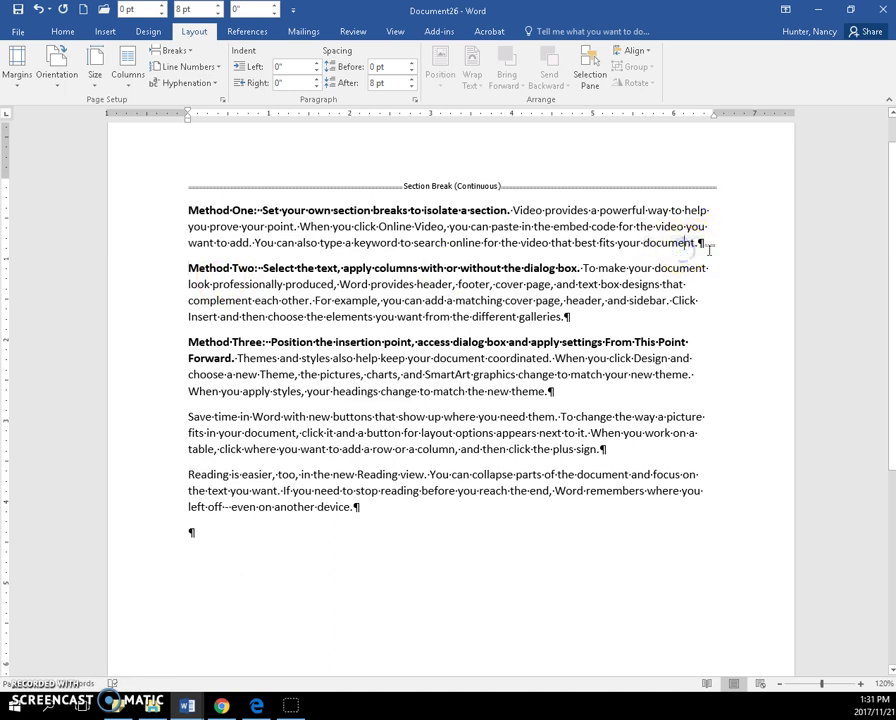
scroll(729, 248, "up", 20)
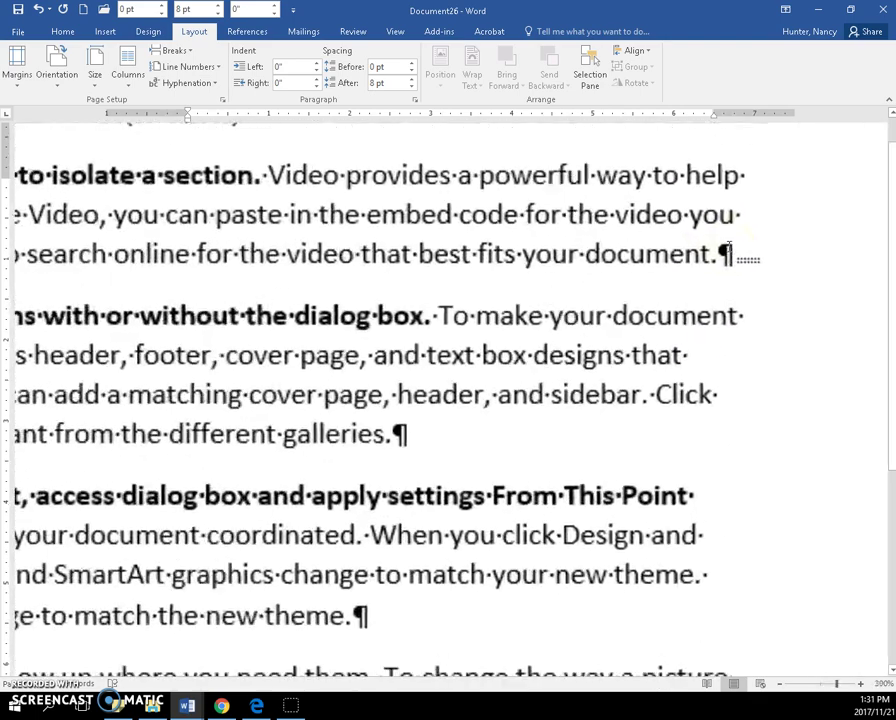
scroll(729, 248, "up", 1)
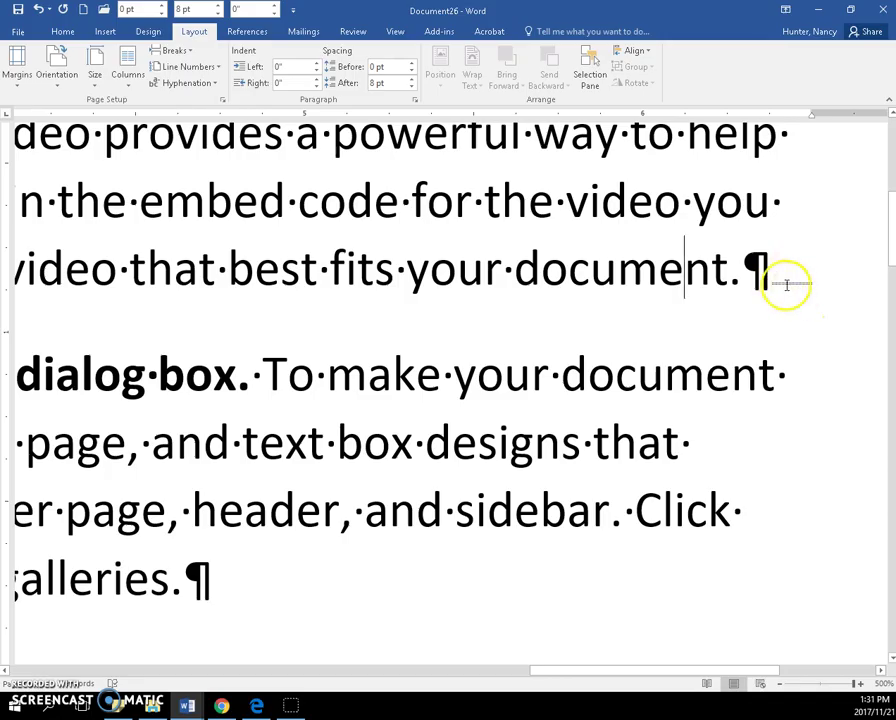
scroll(612, 289, "down", 19)
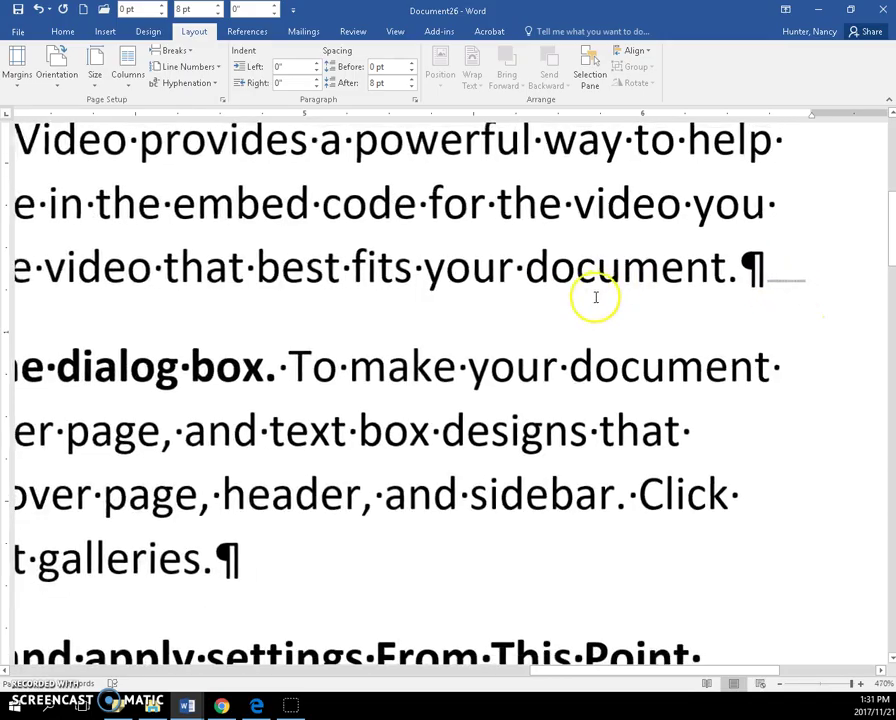
scroll(594, 303, "down", 13)
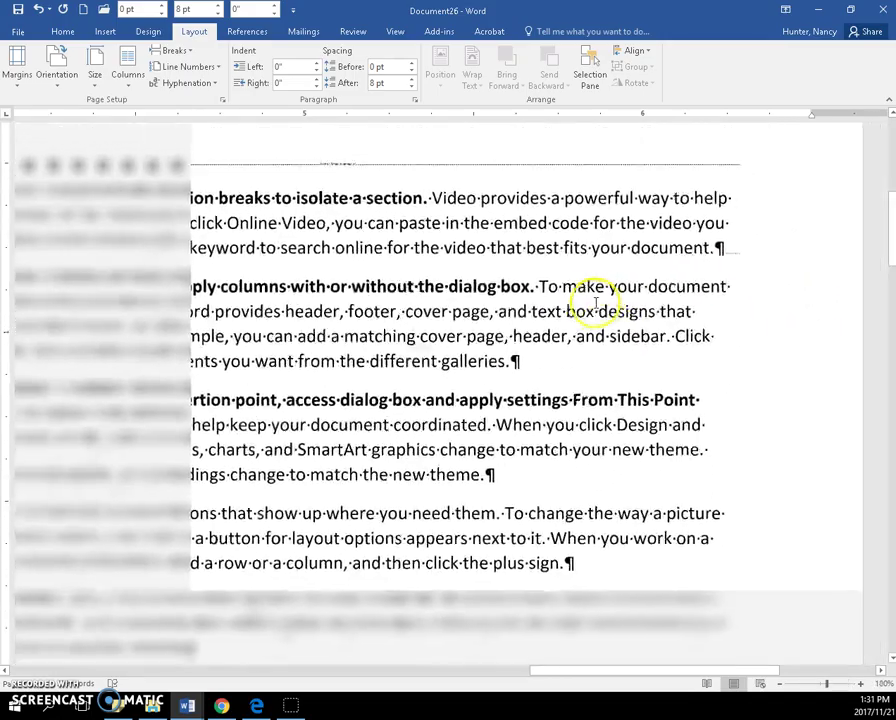
scroll(548, 296, "down", 4)
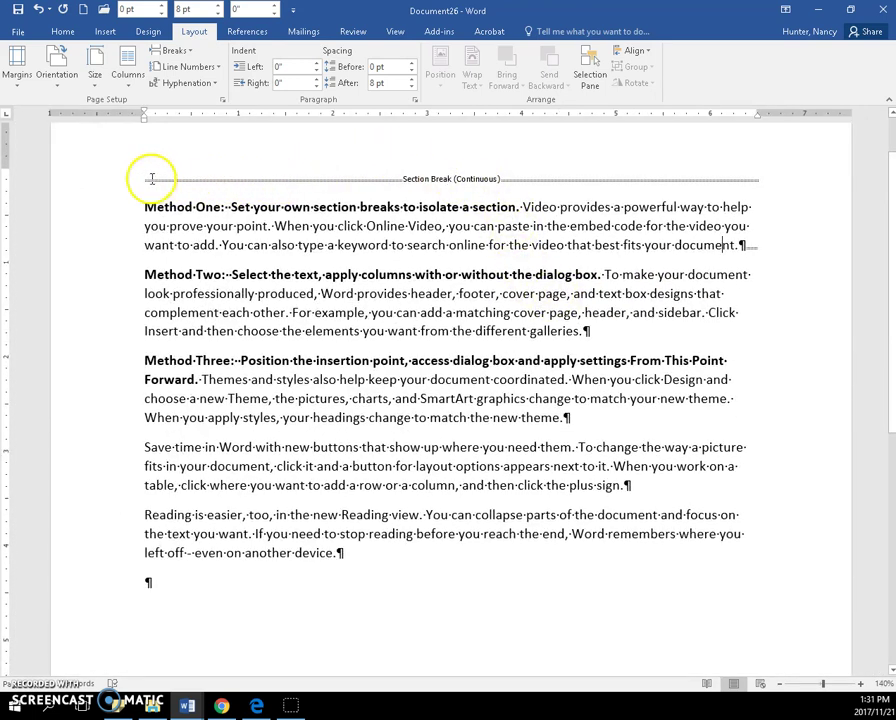
left_click_drag(148, 210, 229, 226)
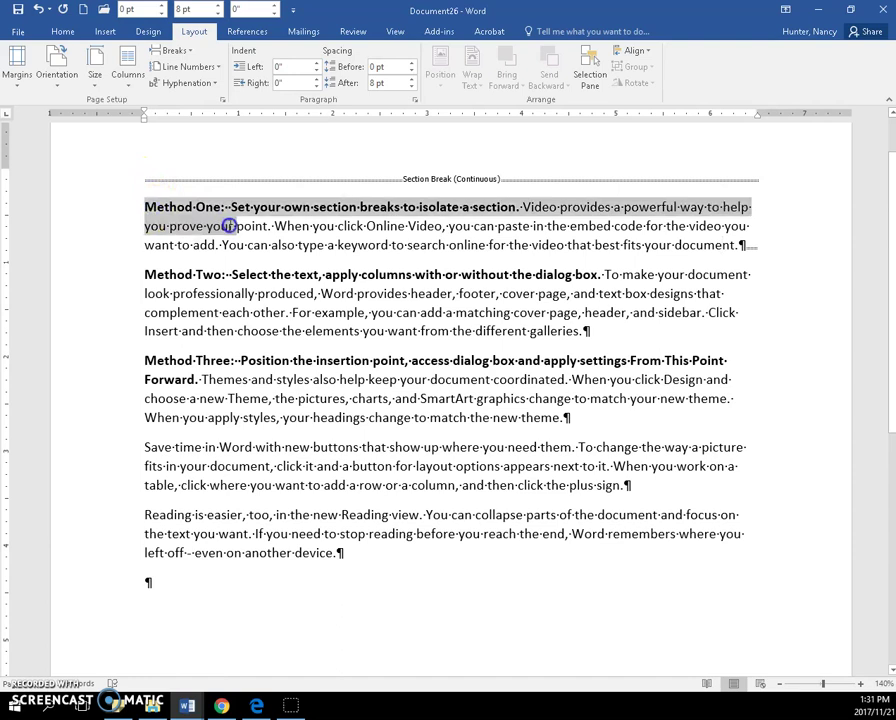
left_click(707, 248)
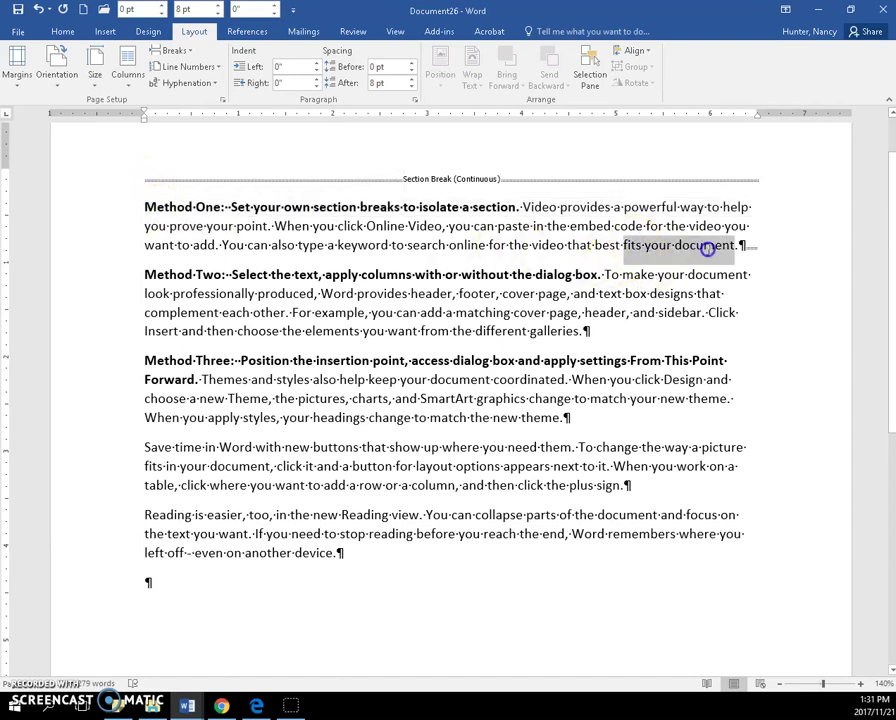
Split the Method One section into two columns.
left_click(383, 213)
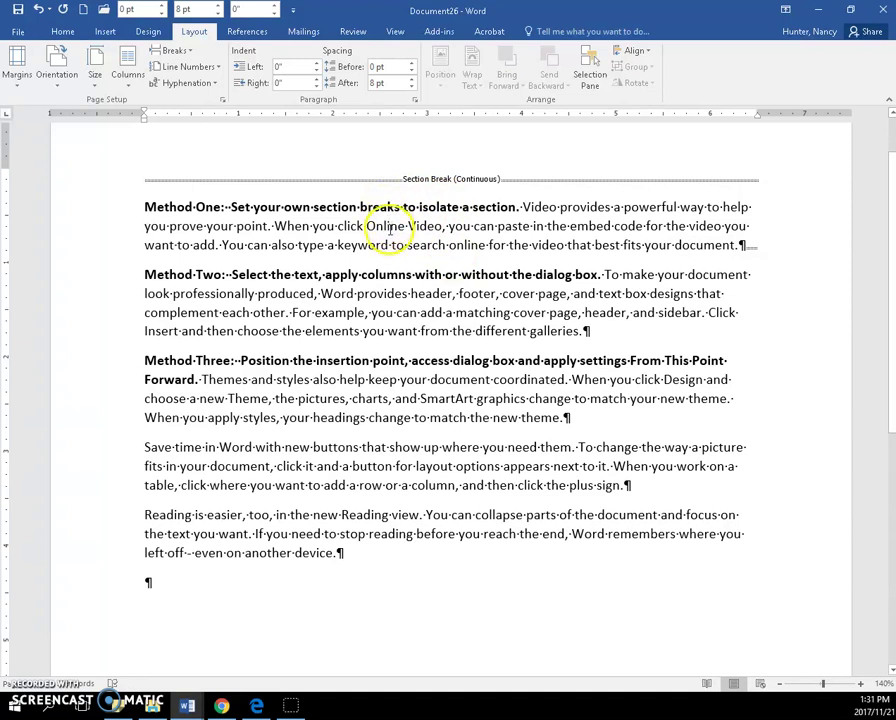
left_click(128, 72)
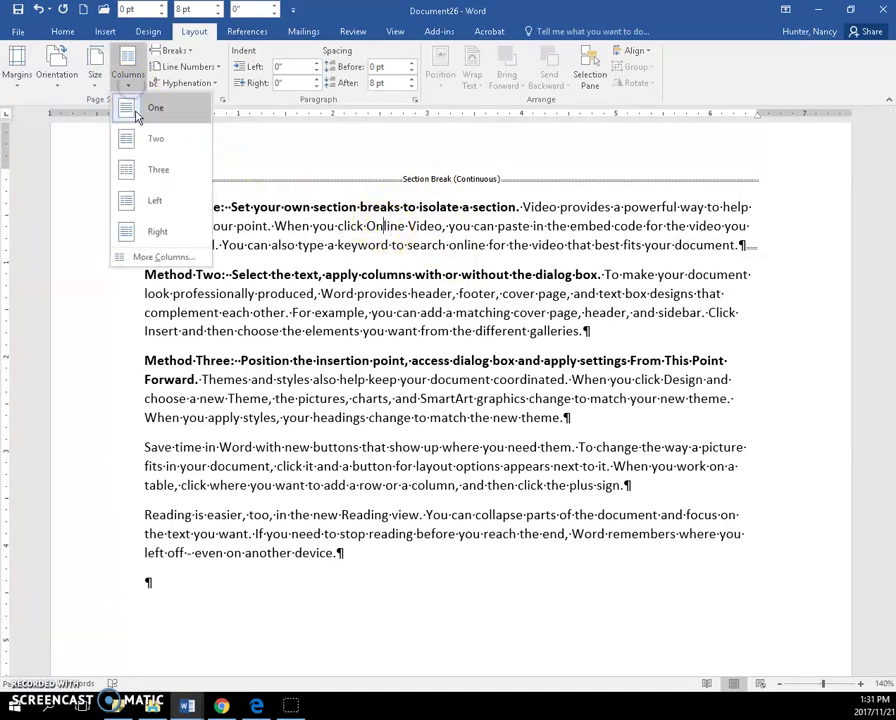
left_click(133, 141)
left_click(130, 141)
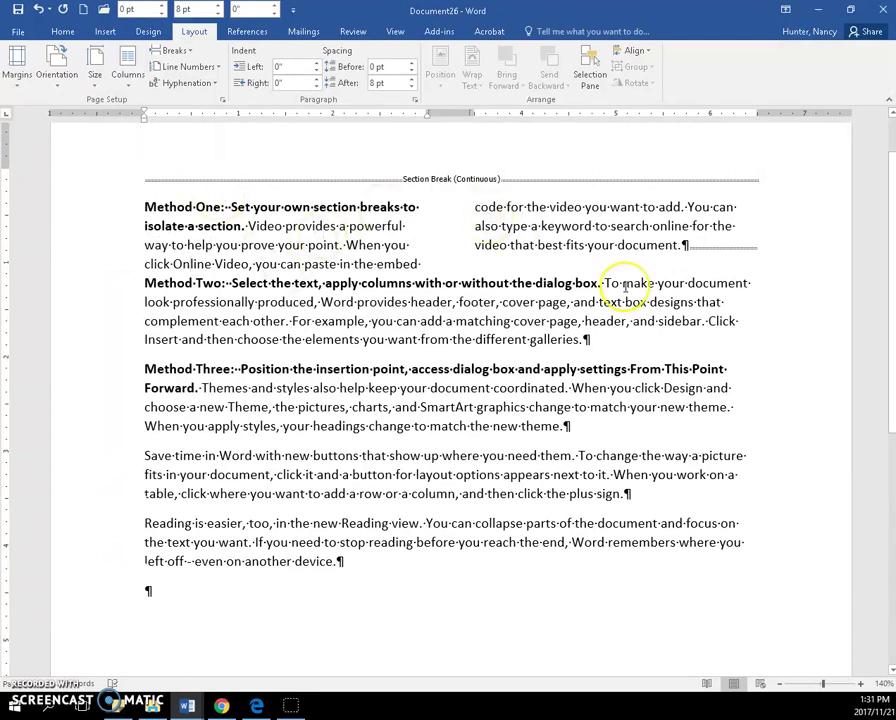
Delete the section break after Method One so it returns to a single column.
left_click(418, 330)
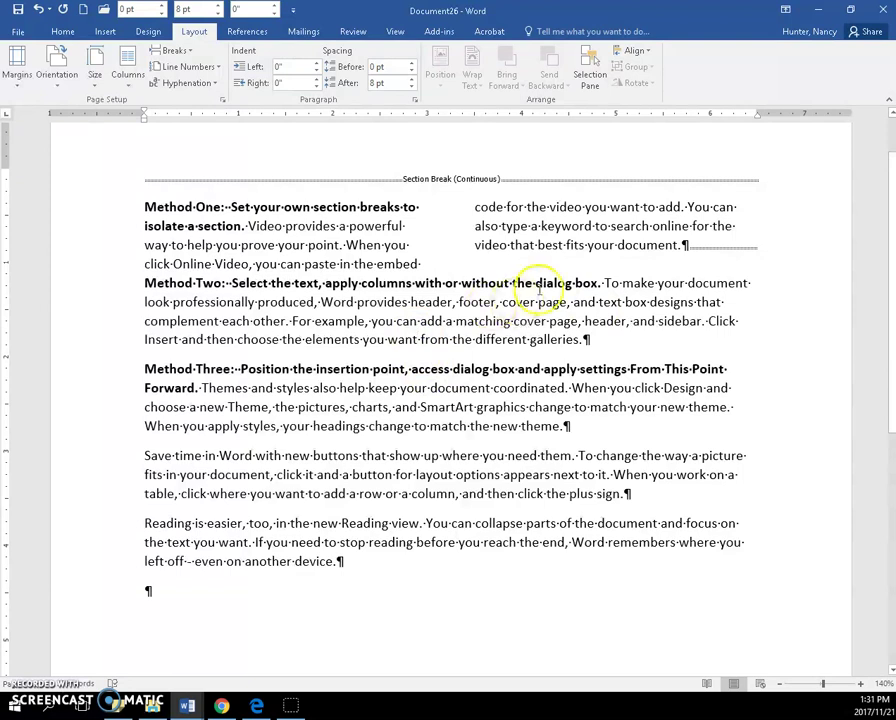
left_click(688, 243)
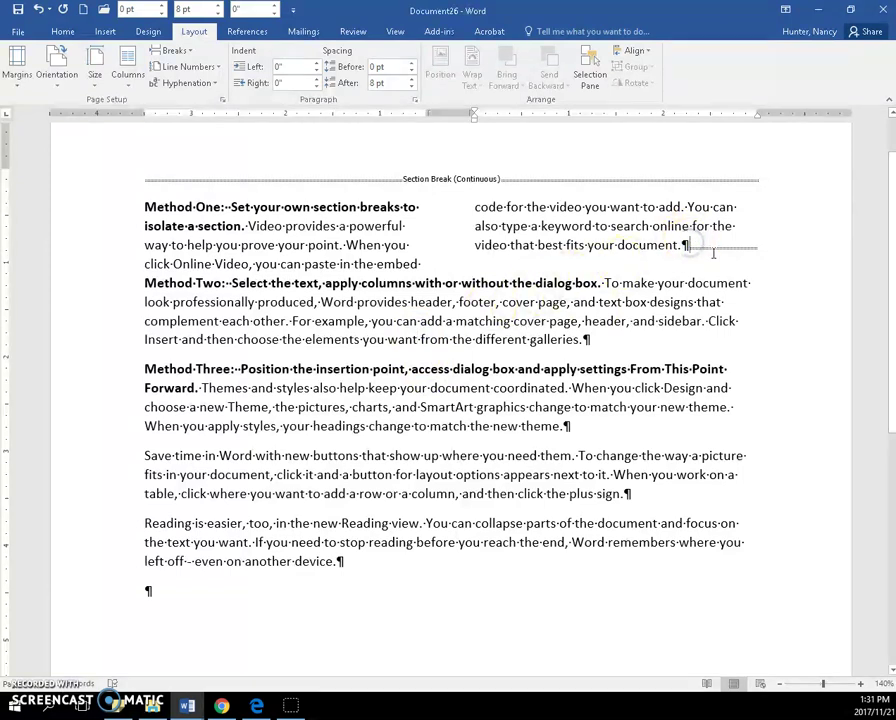
key("Delete")
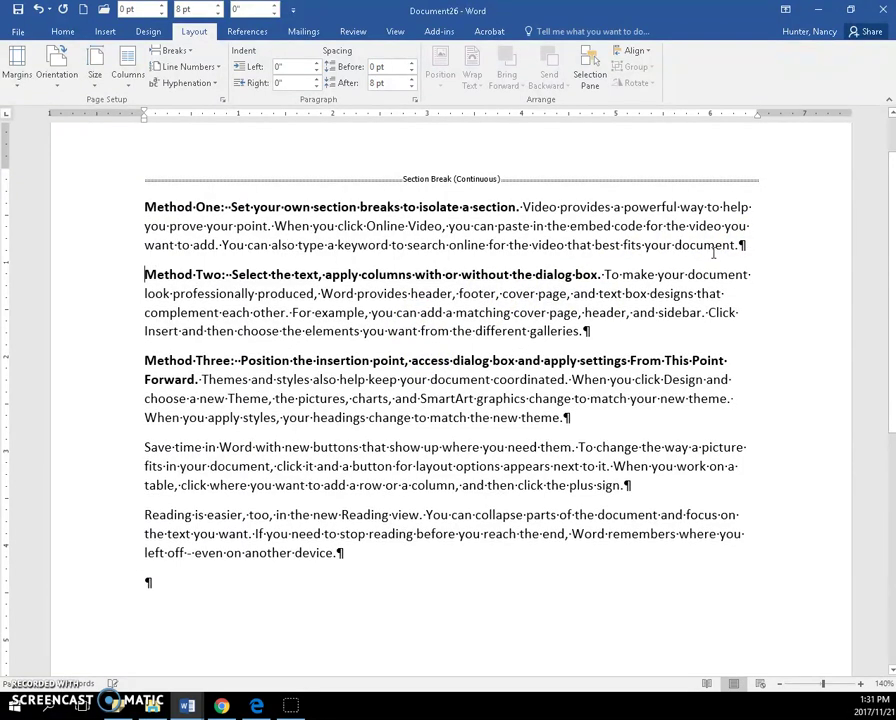
left_click(530, 262)
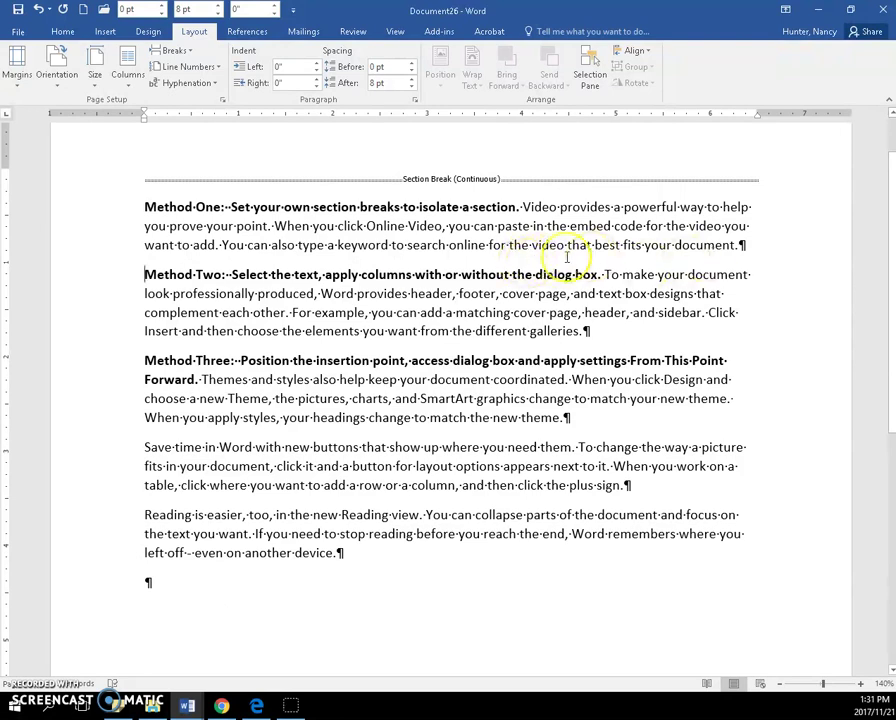
Add 'It will make section breaks' before 'To' in Method Two, then select that paragraph.
left_click(146, 278)
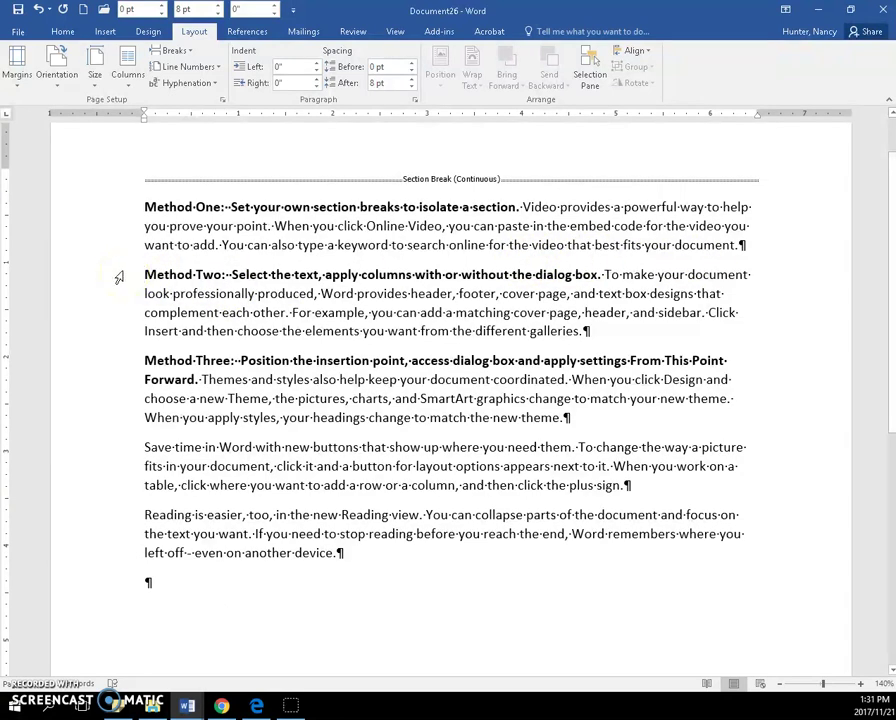
left_click_drag(121, 274, 117, 330)
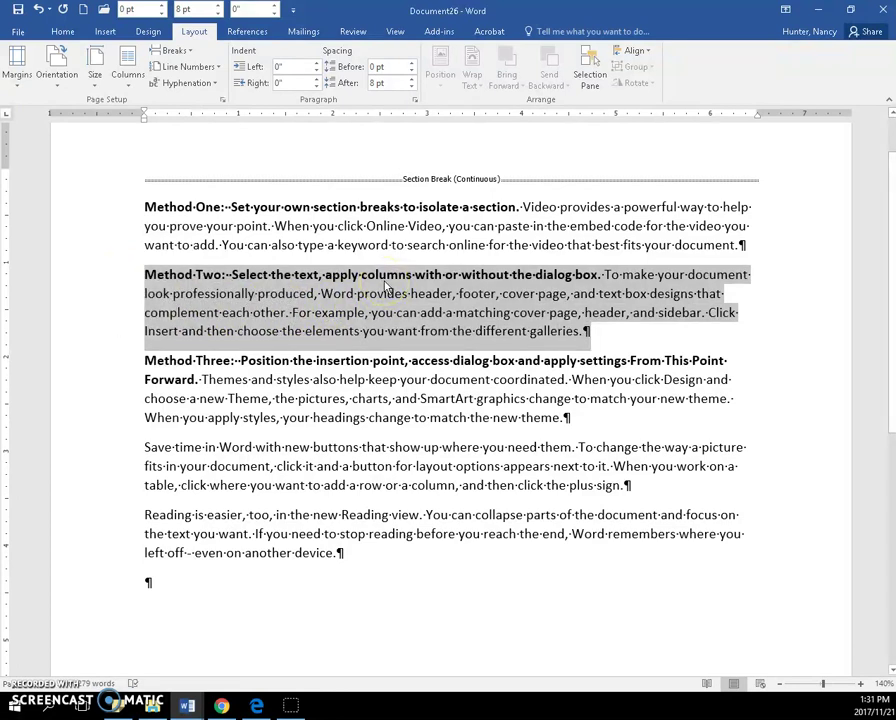
left_click(608, 275)
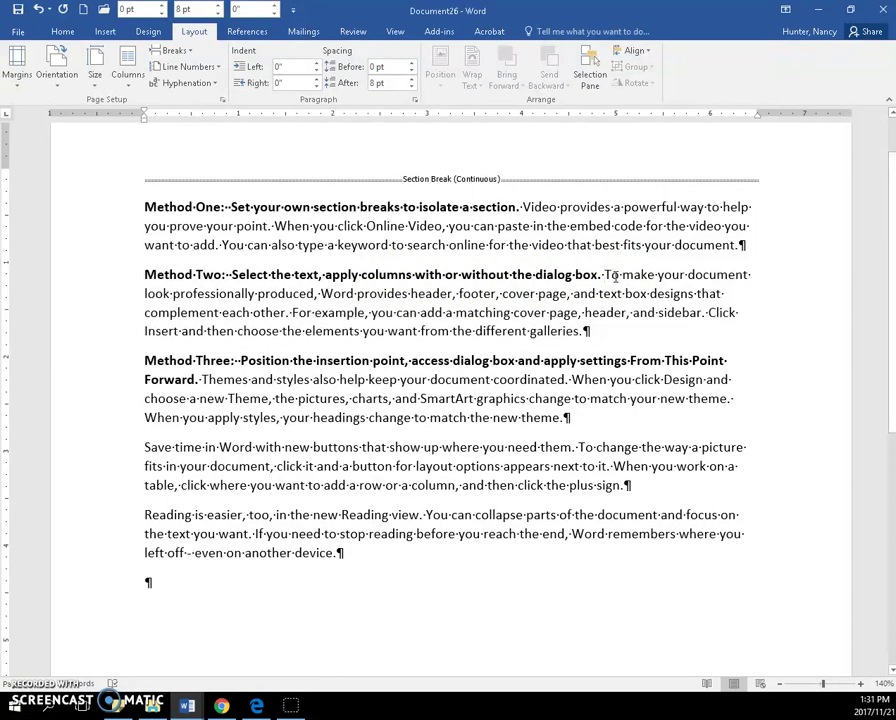
type("It will ")
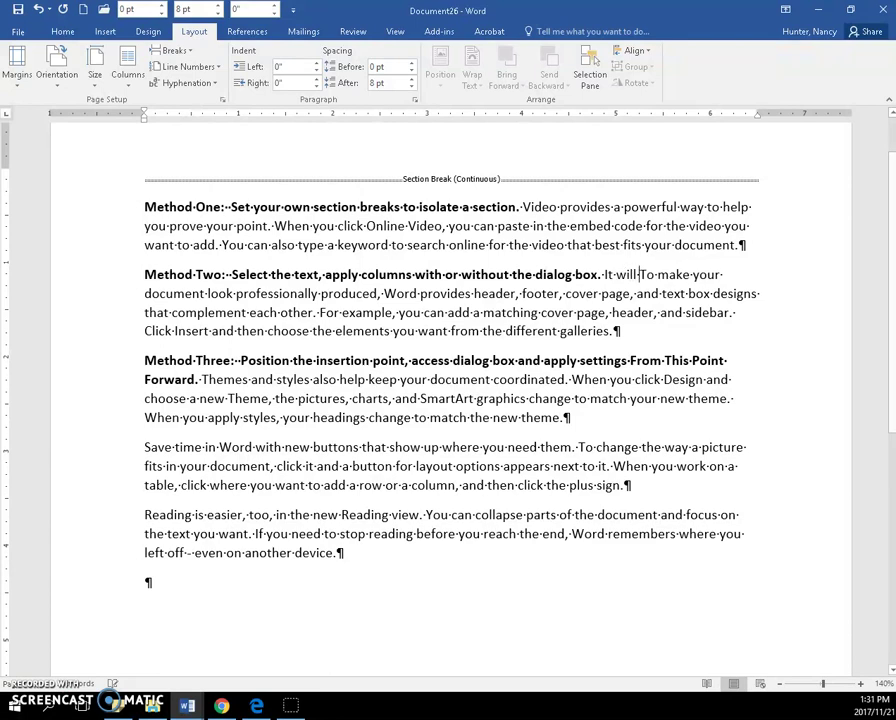
type("make se")
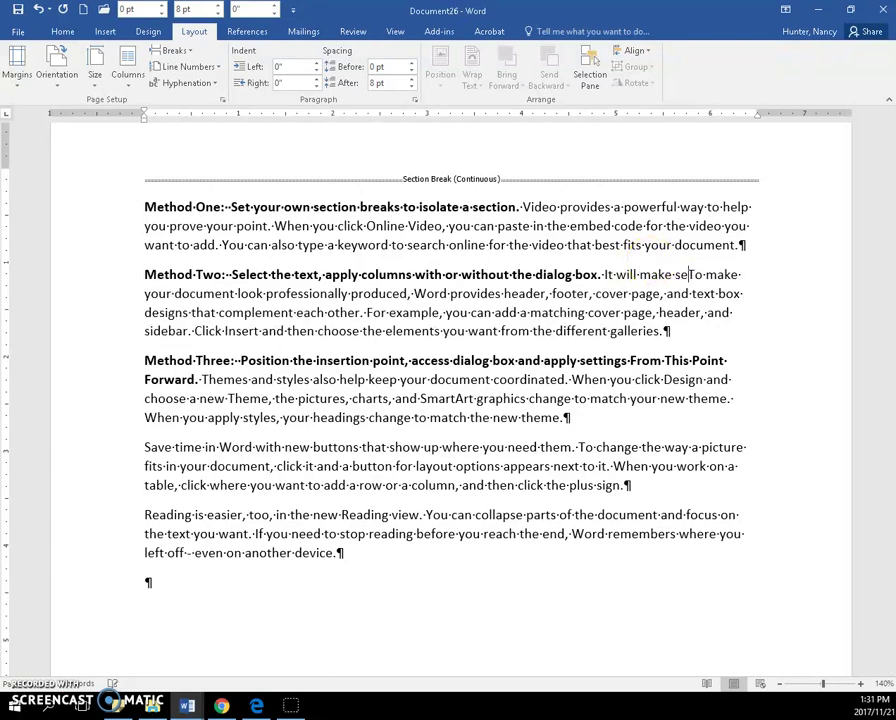
type("ction brea")
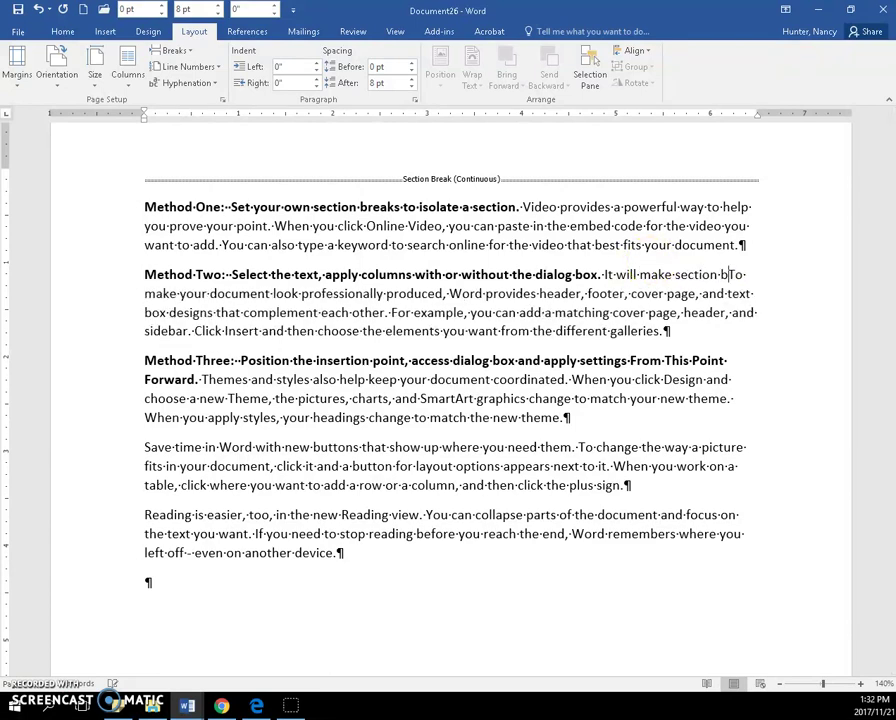
type("ks")
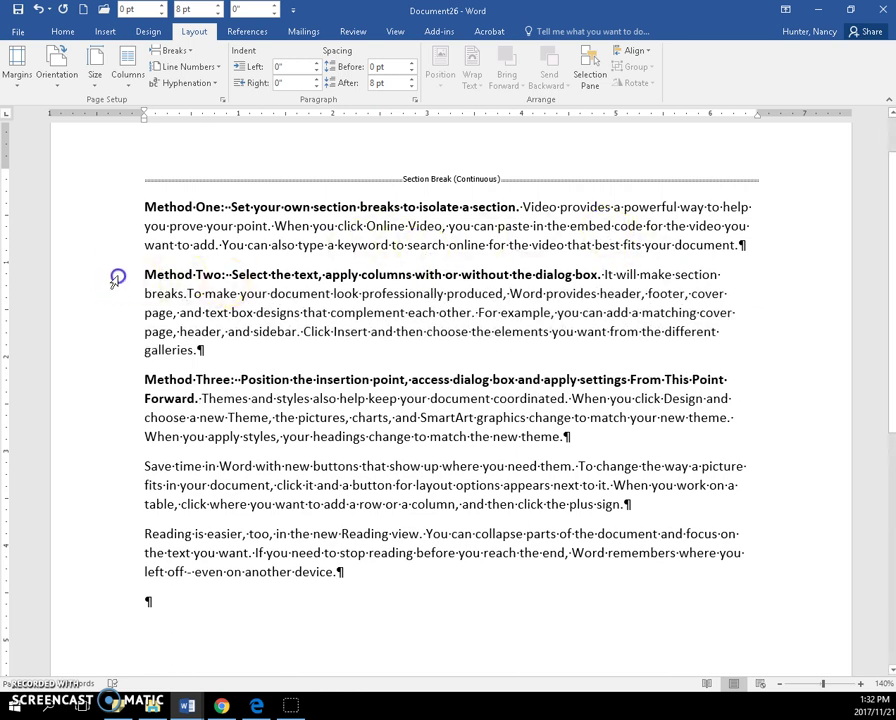
left_click_drag(117, 277, 116, 348)
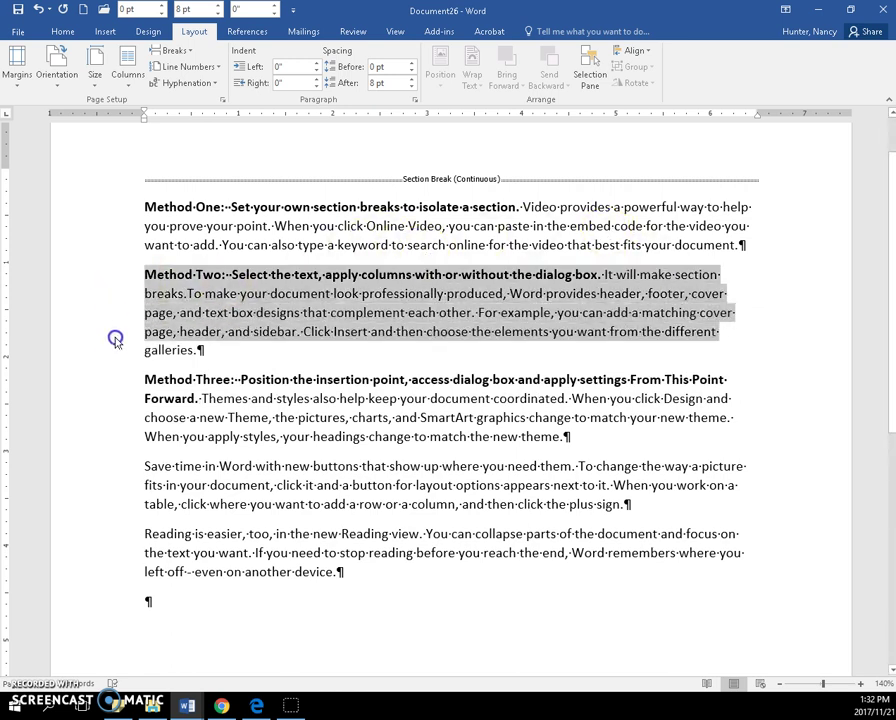
left_click(128, 72)
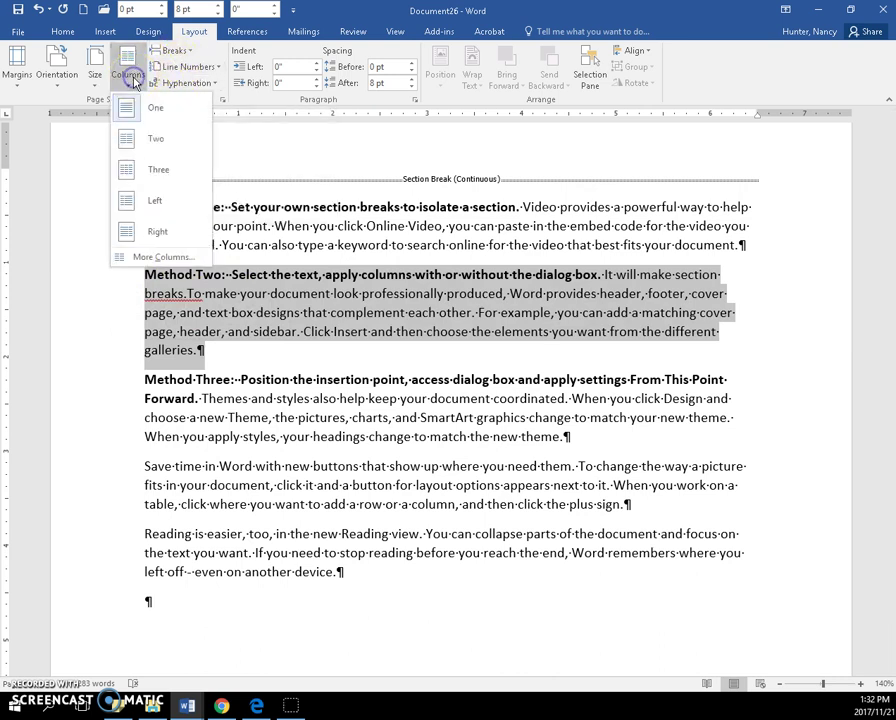
left_click(137, 141)
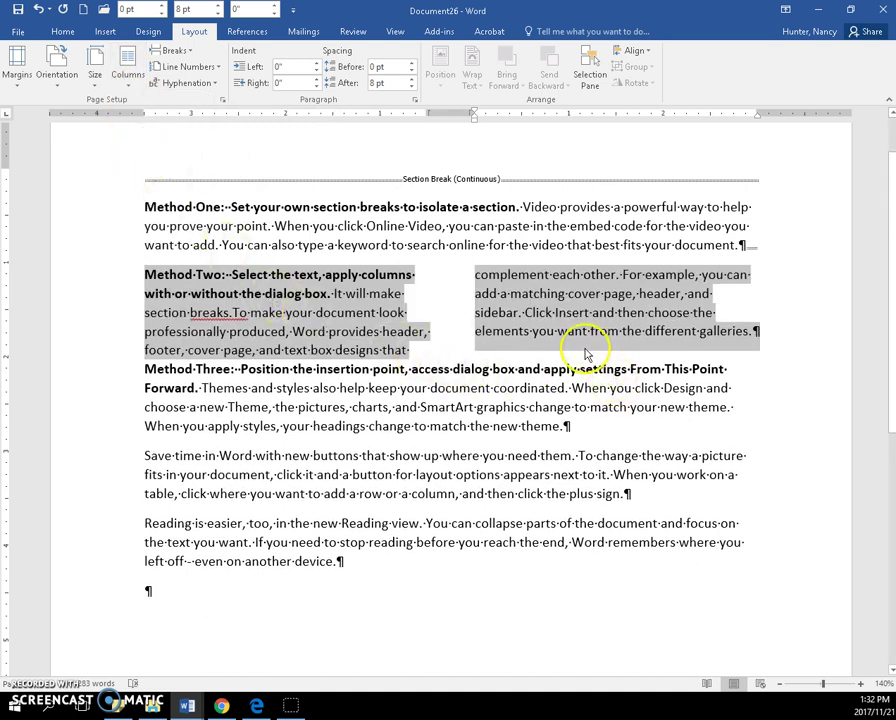
left_click(543, 383)
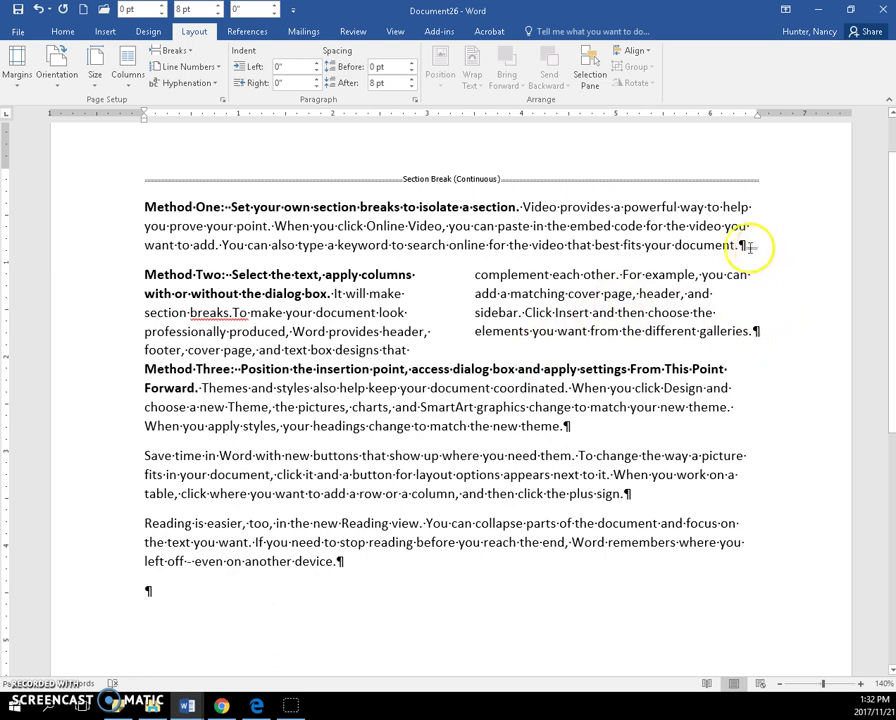
left_click(718, 246)
left_click_drag(718, 246, 766, 244)
left_click(688, 332)
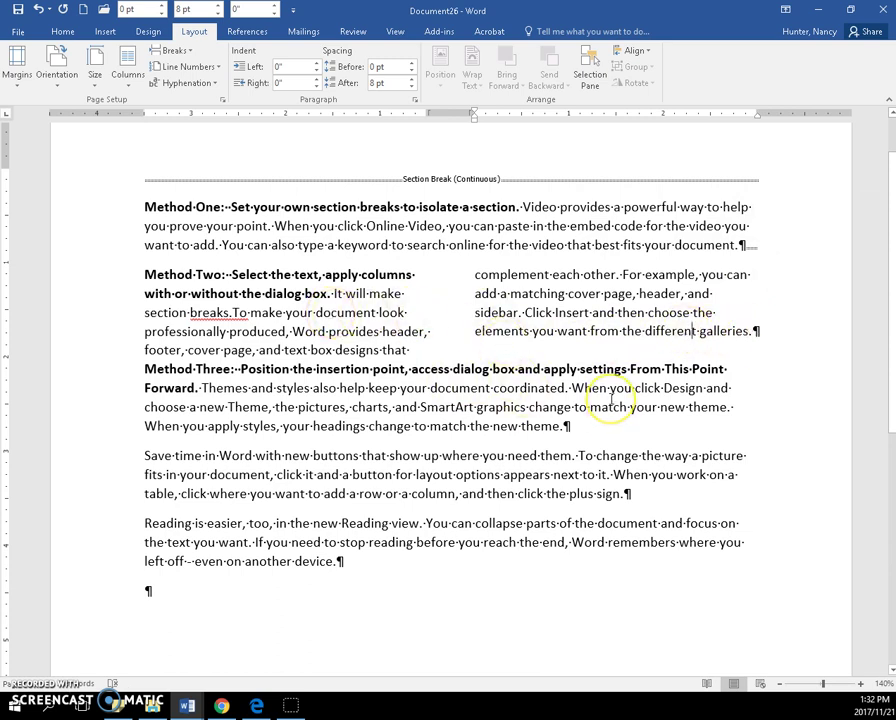
scroll(612, 398, "up", 19, "ctrl")
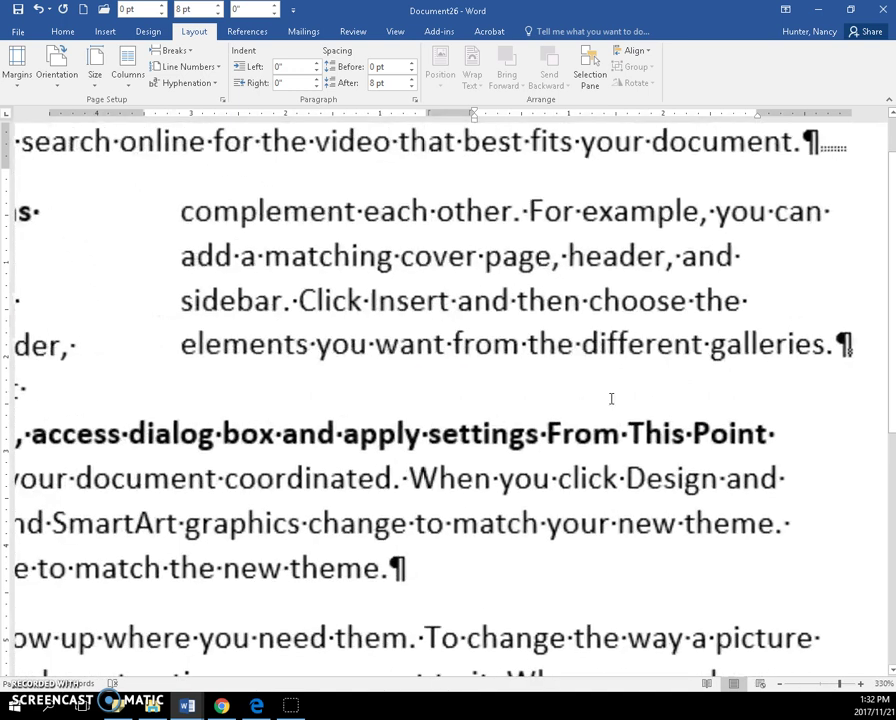
left_click(848, 344)
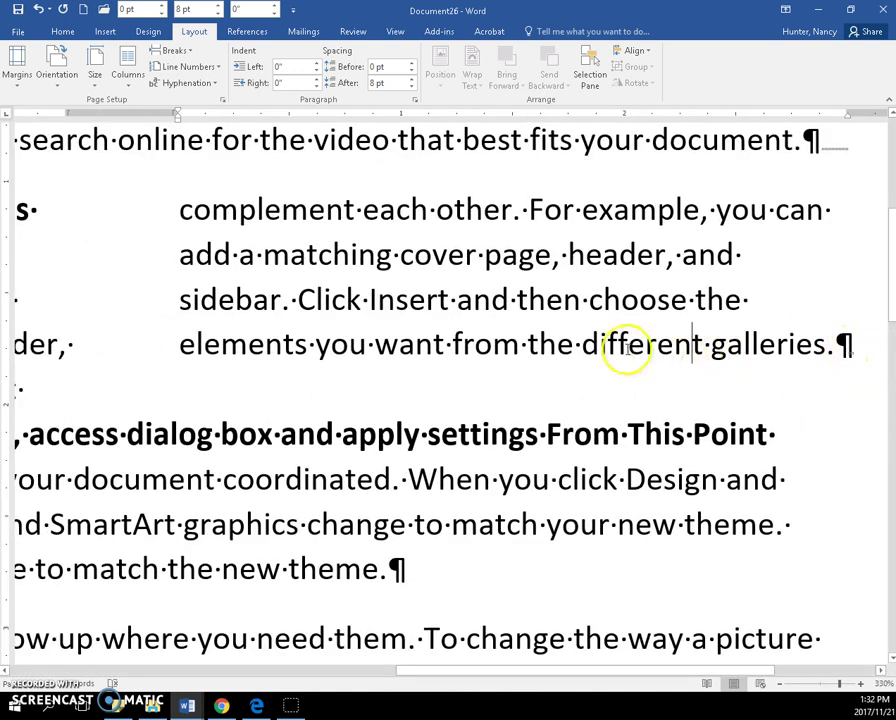
scroll(603, 335, "down", 18, "ctrl")
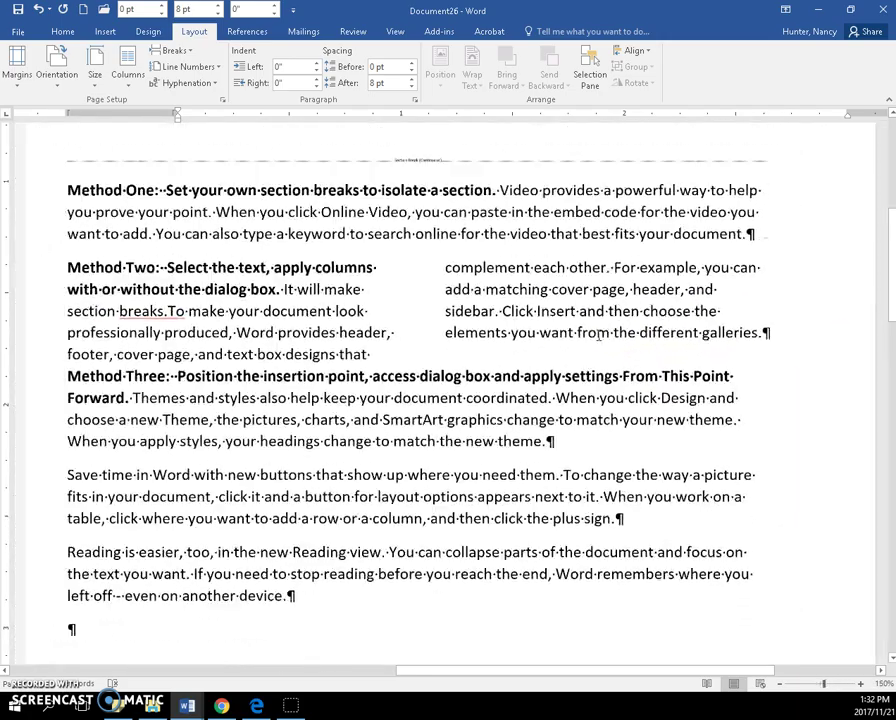
Reflow the Method Two section into three columns.
left_click(305, 311)
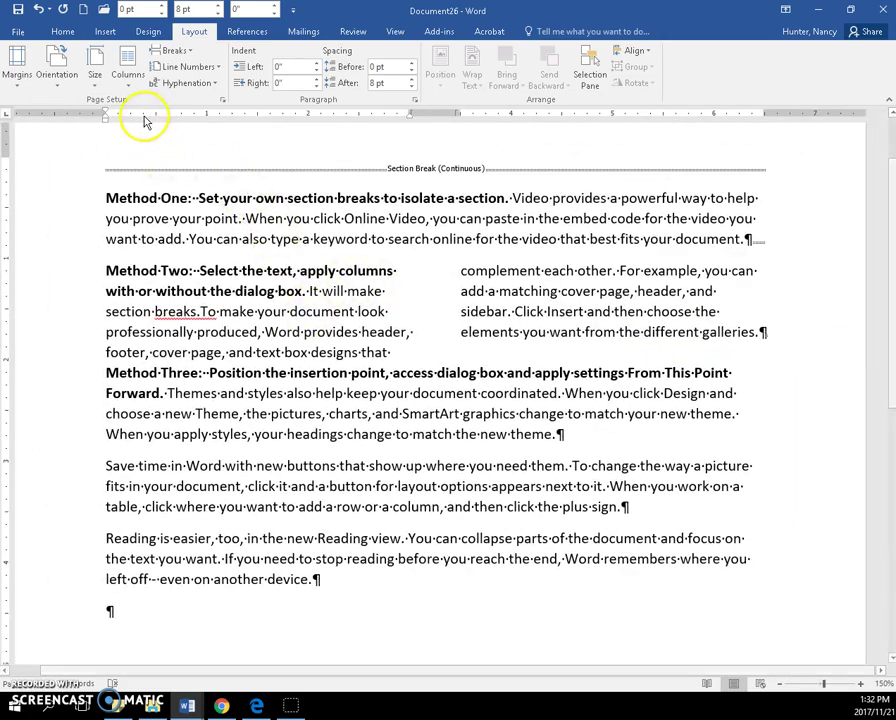
left_click(202, 312)
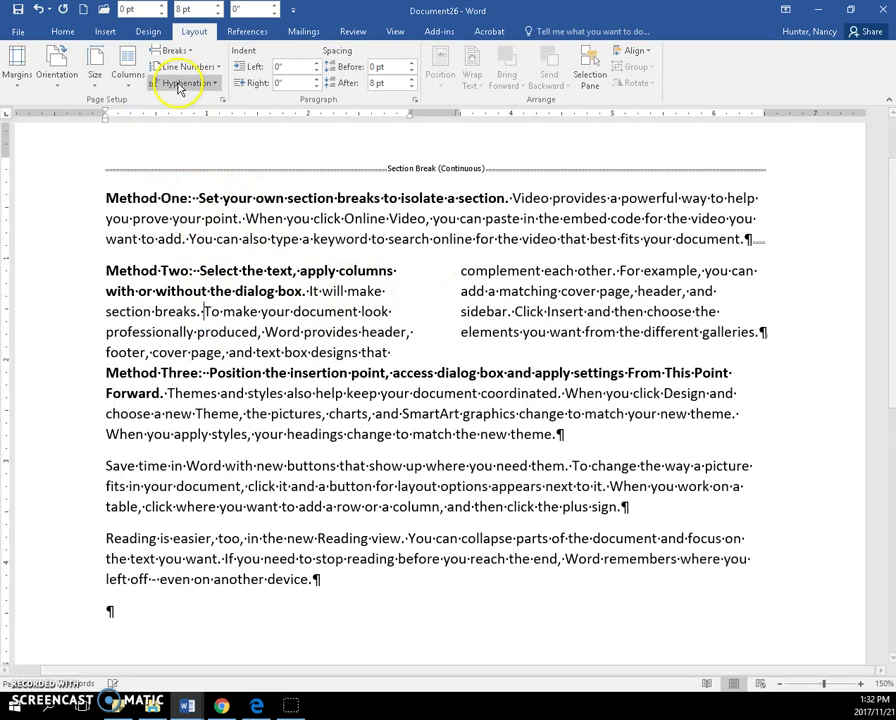
left_click(128, 70)
left_click(134, 168)
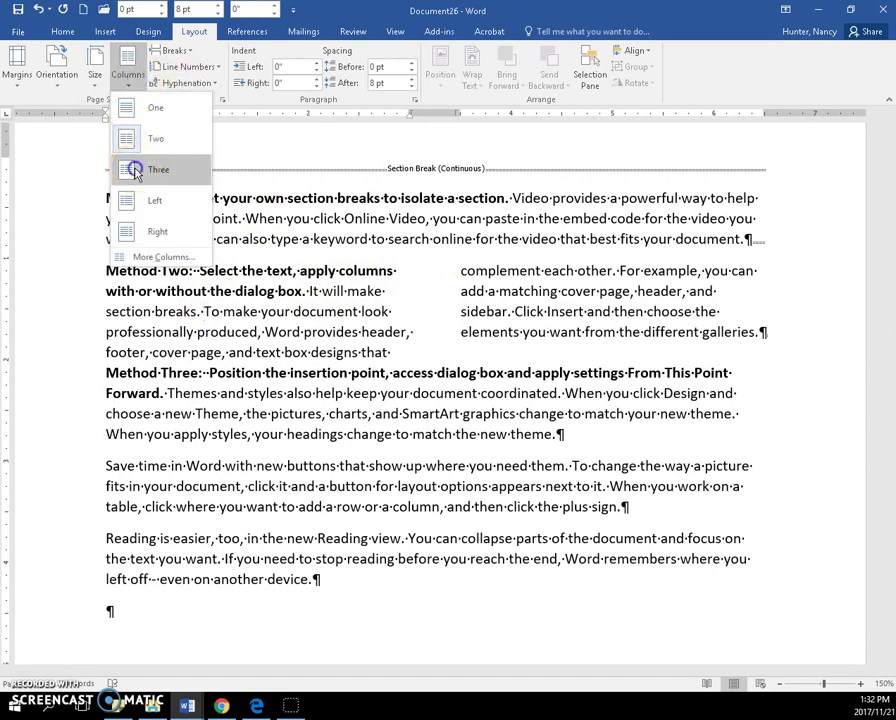
left_click(692, 333)
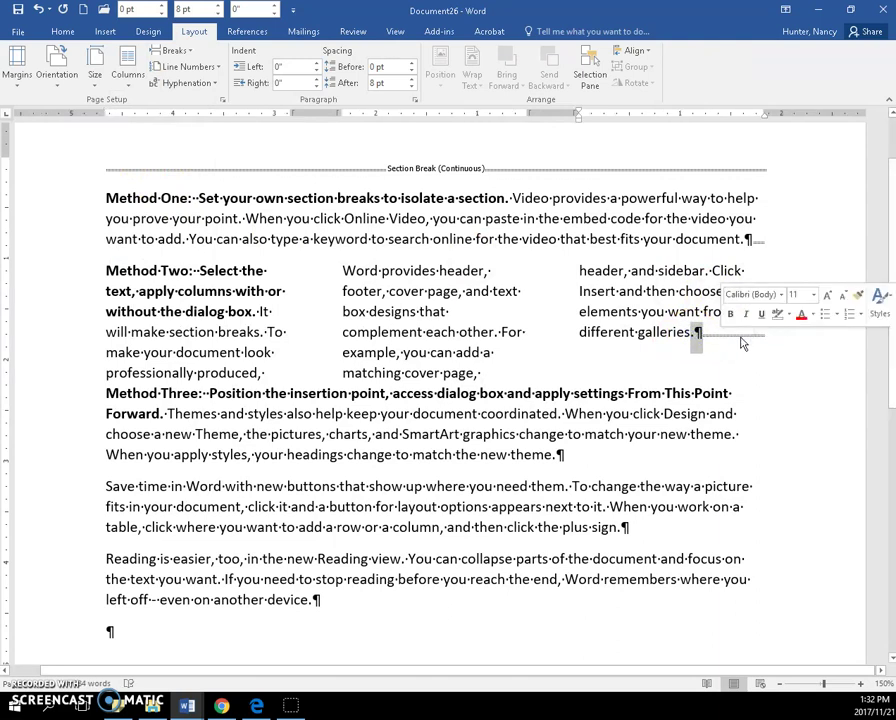
left_click(760, 254)
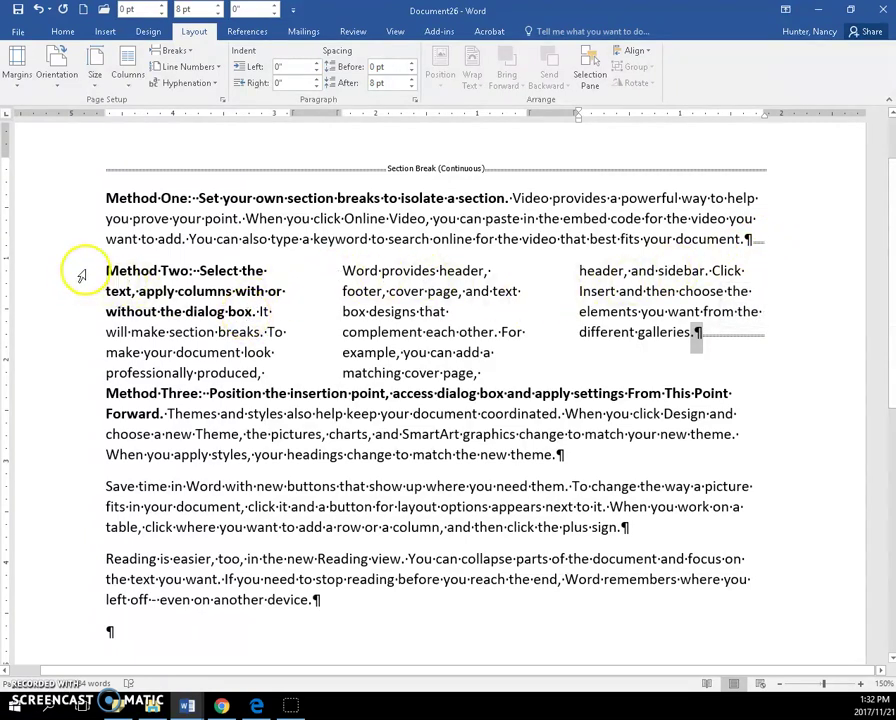
left_click_drag(80, 272, 73, 372)
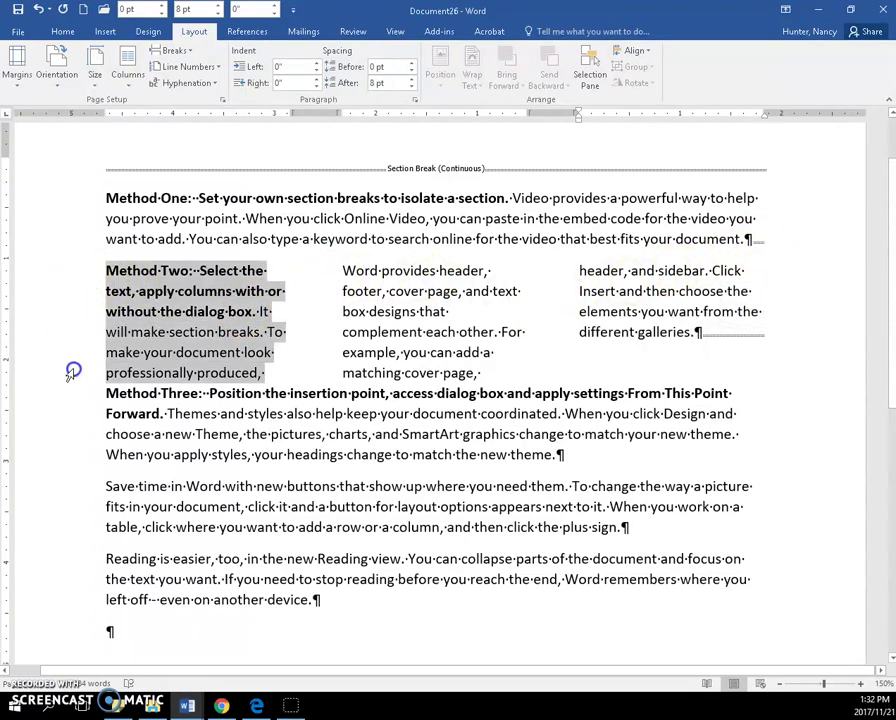
left_click(385, 310)
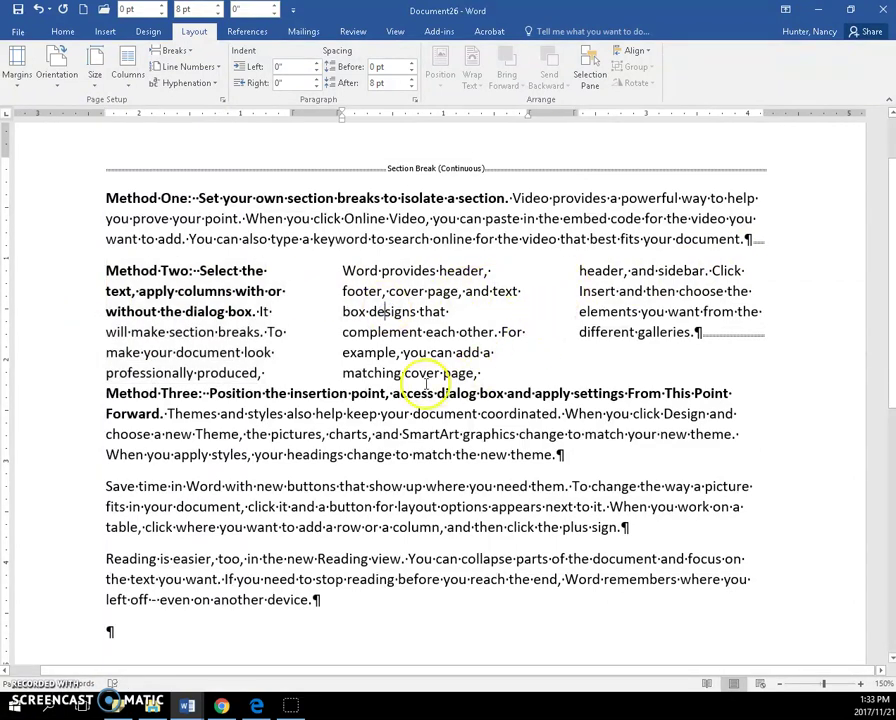
left_click(311, 414)
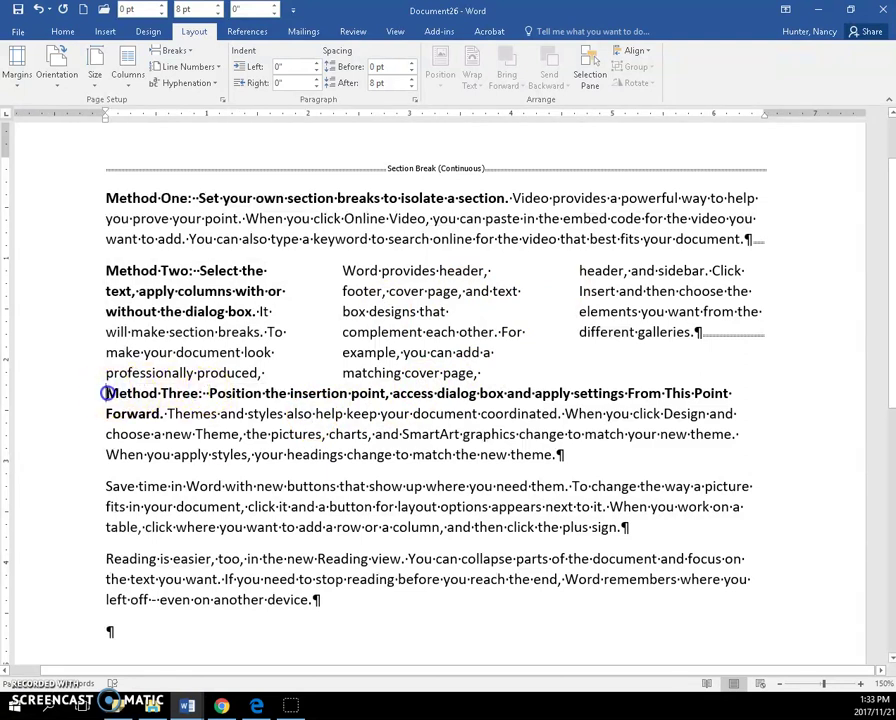
left_click(105, 393)
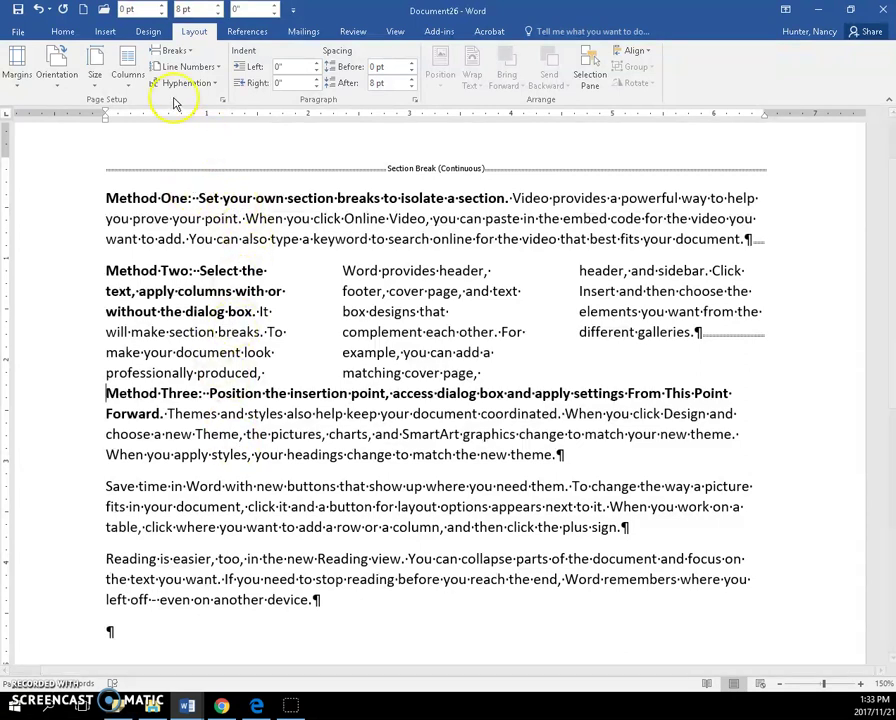
left_click(130, 78)
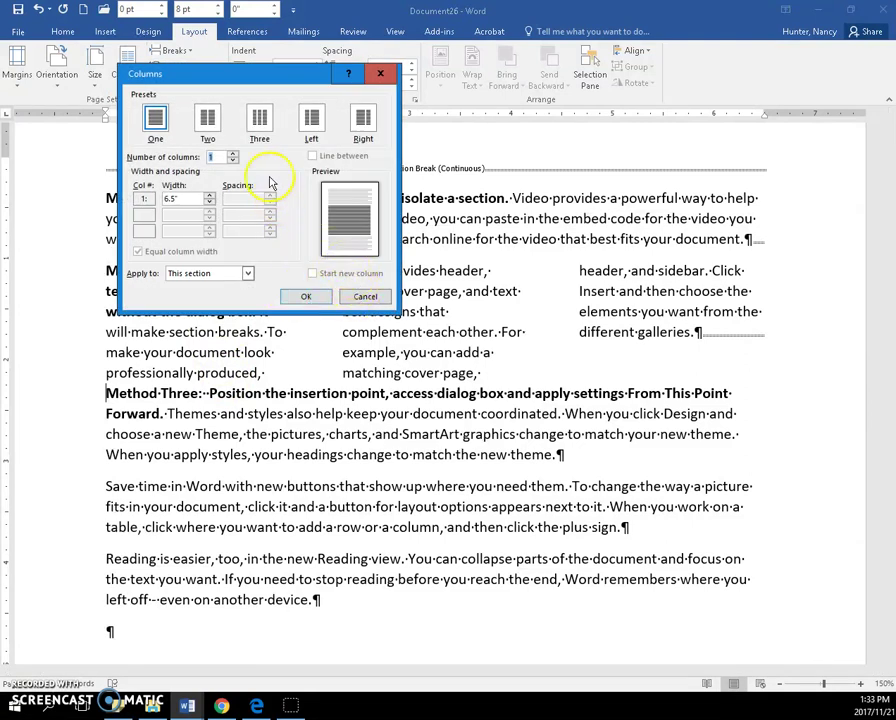
left_click(210, 125)
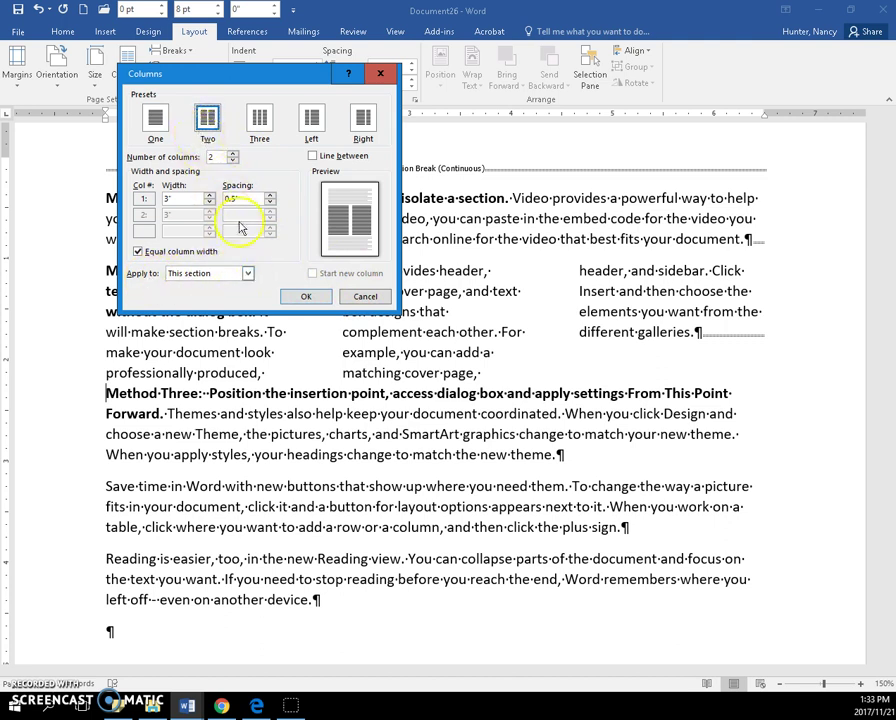
left_click(248, 273)
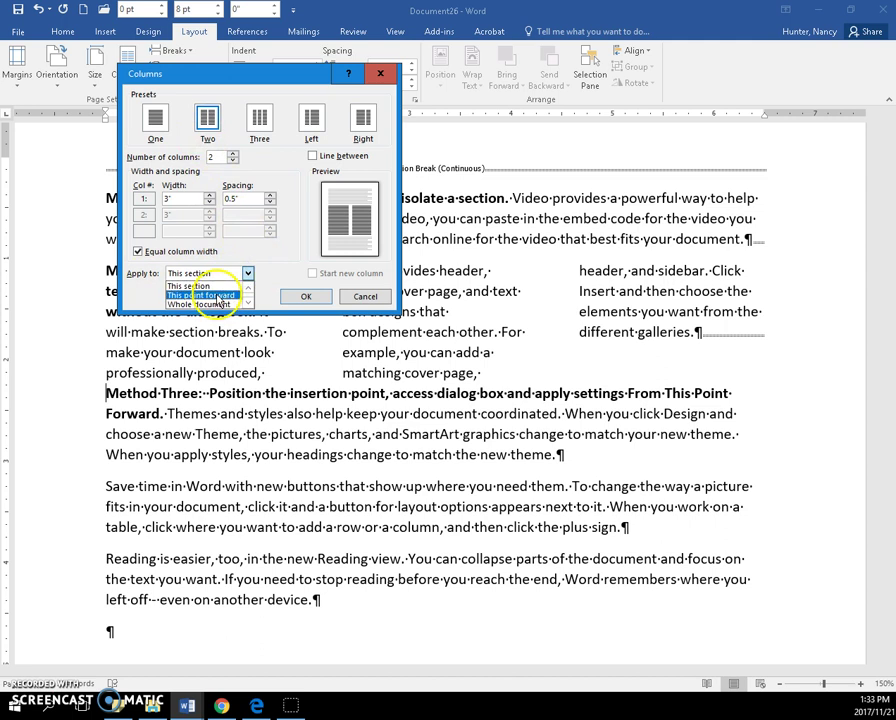
left_click(220, 296)
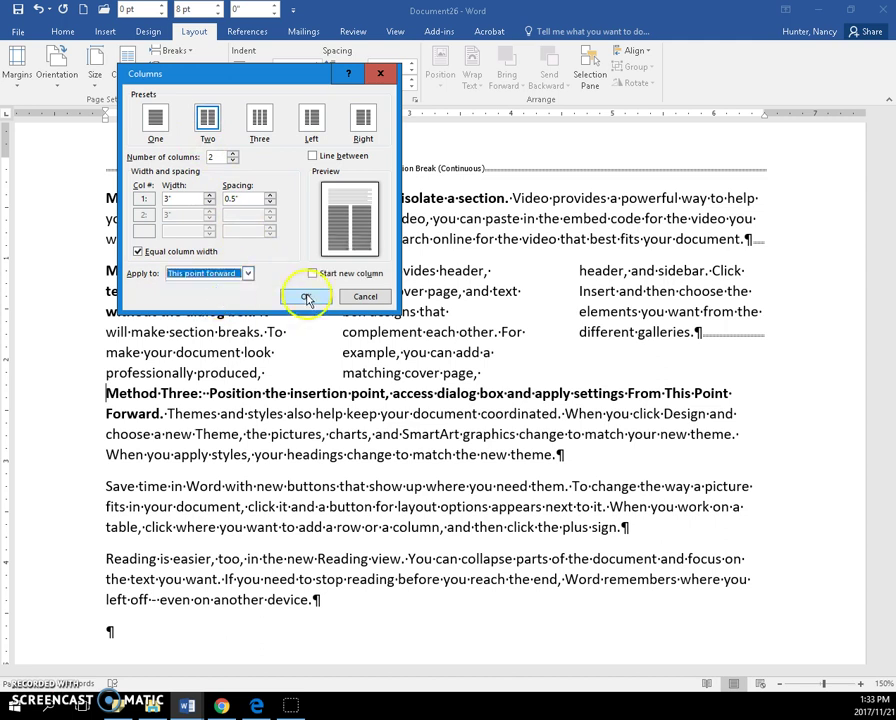
left_click(307, 298)
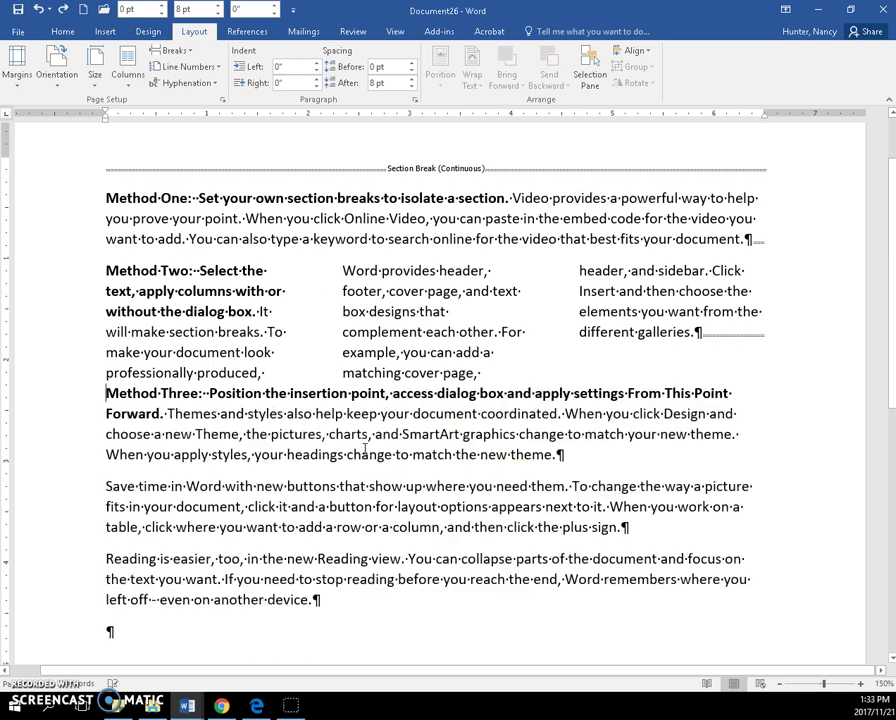
Colour the 'Save time' and 'Reading is easier' paragraphs red.
scroll(472, 448, "down", 2)
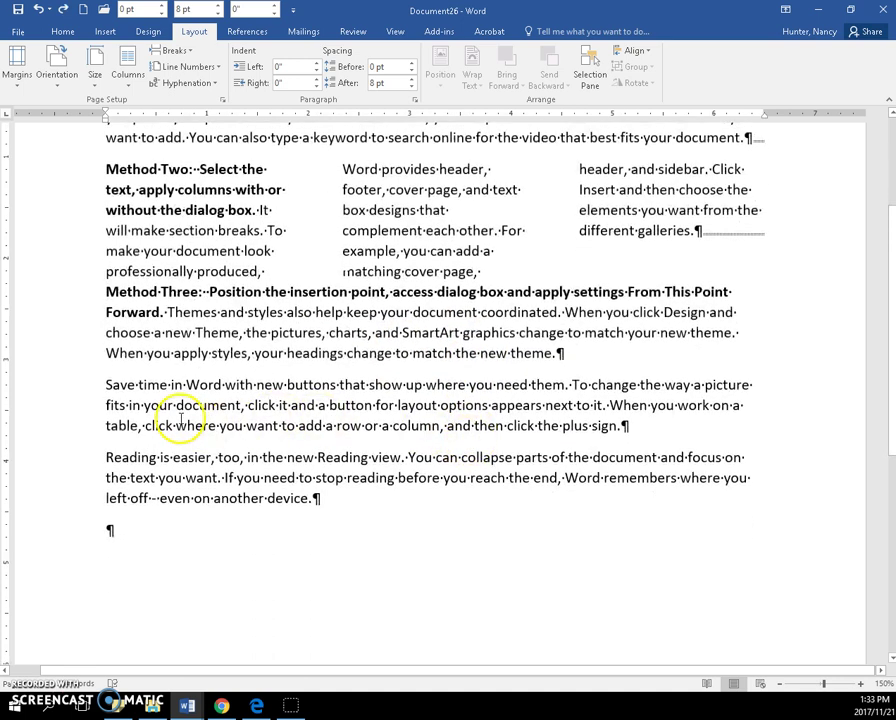
left_click_drag(105, 384, 320, 502)
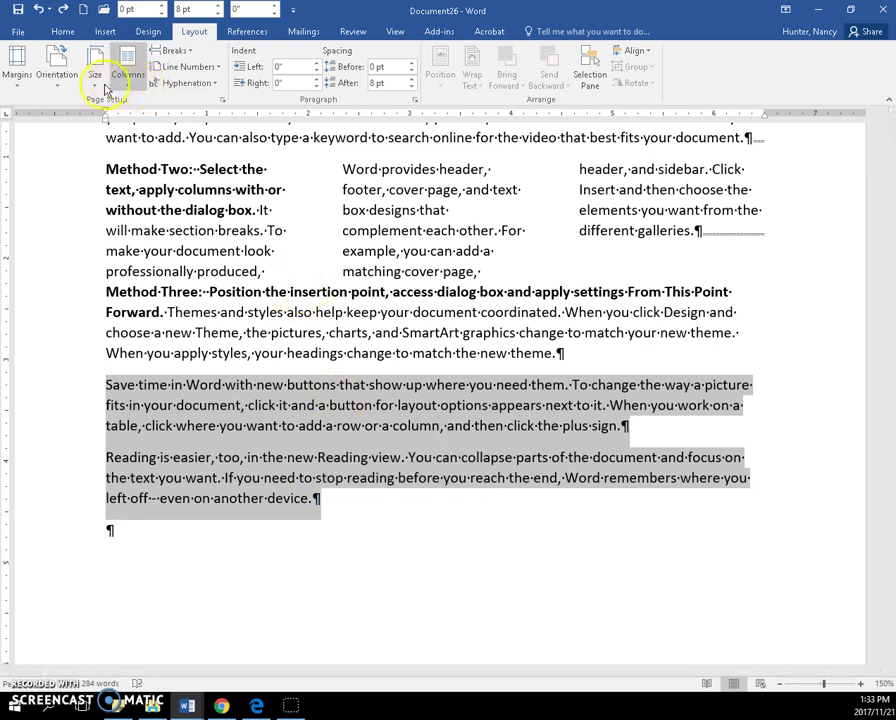
left_click(62, 31)
left_click(274, 78)
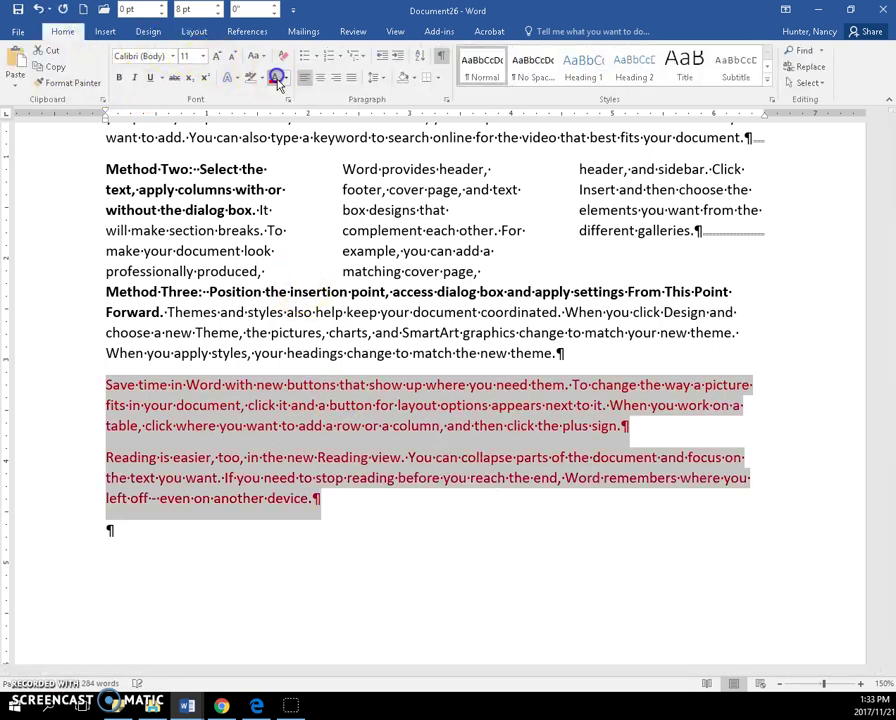
left_click(296, 316)
scroll(324, 366, "up", 3)
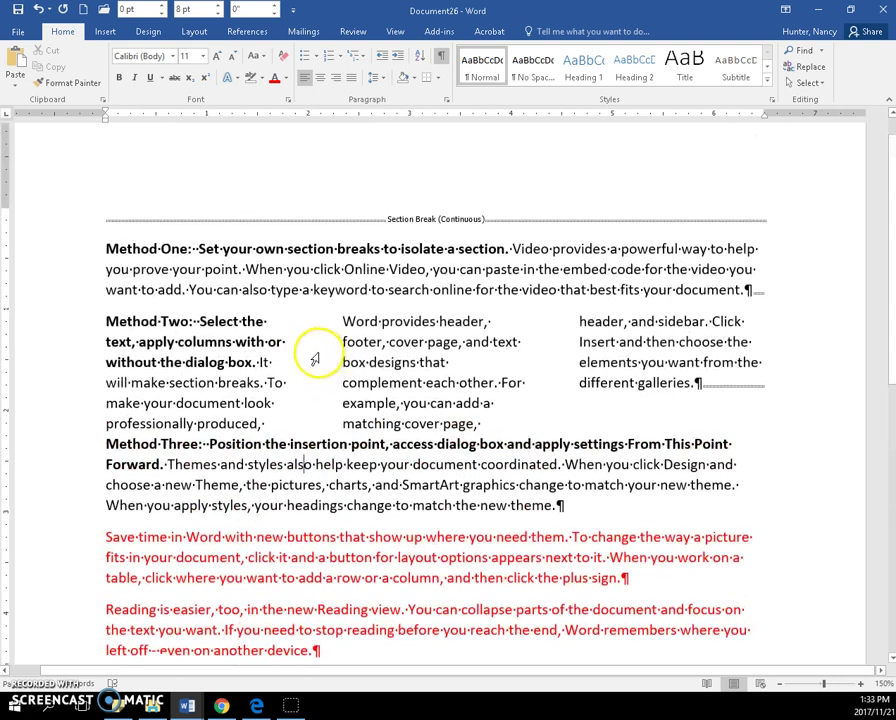
scroll(318, 360, "down", 2)
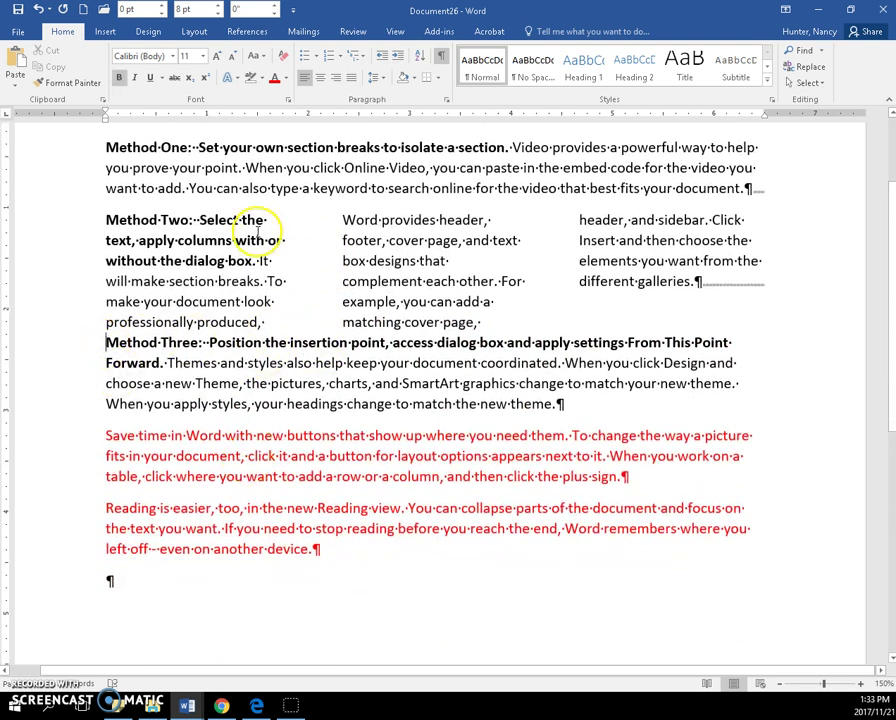
left_click(175, 340)
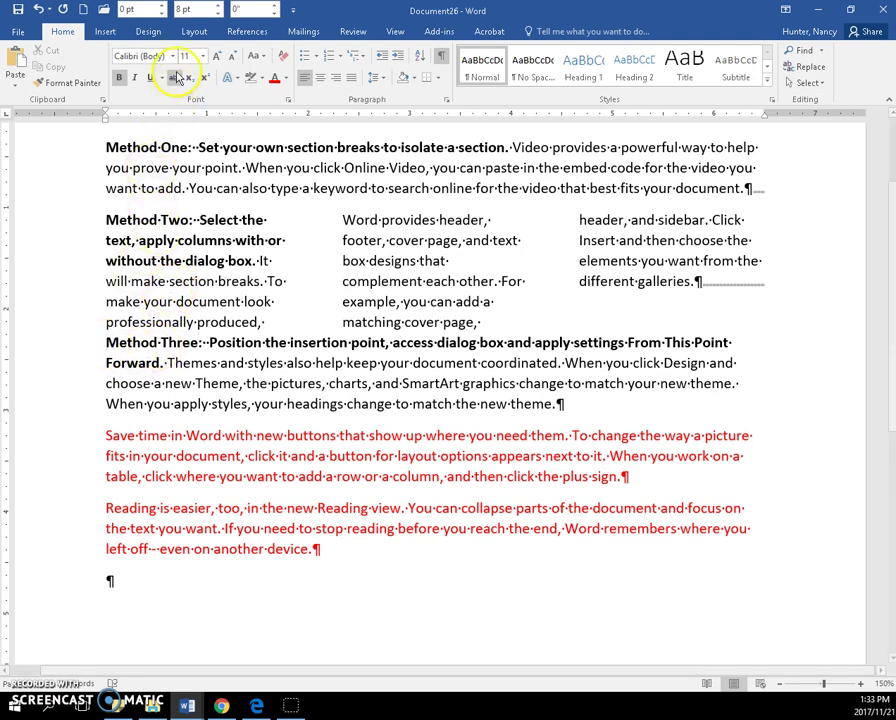
Apply a Two-column layout from Method Three onward, set to 'This point forward'.
left_click(193, 33)
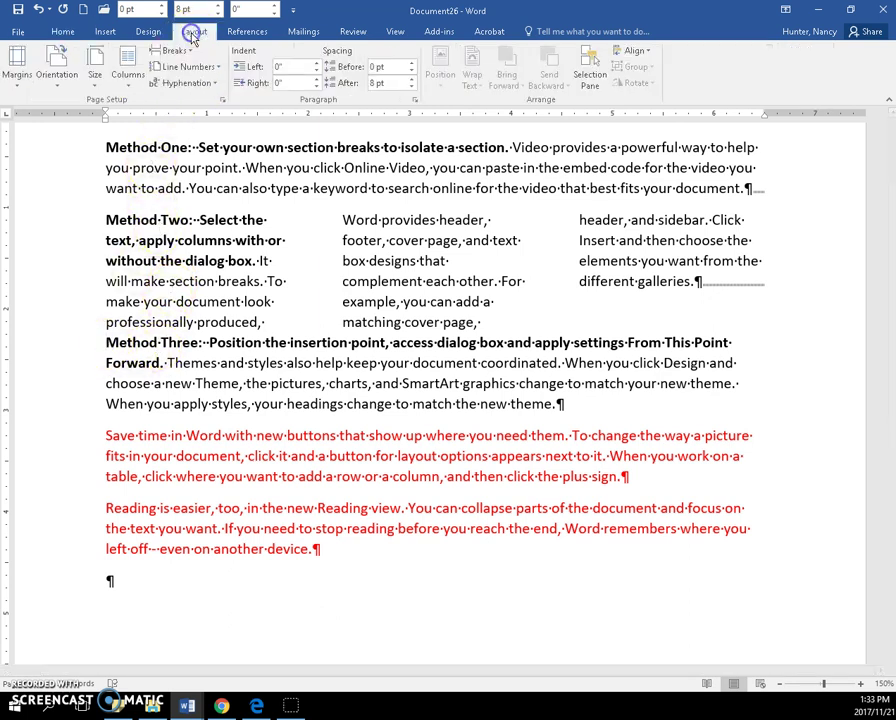
left_click(127, 70)
left_click(139, 256)
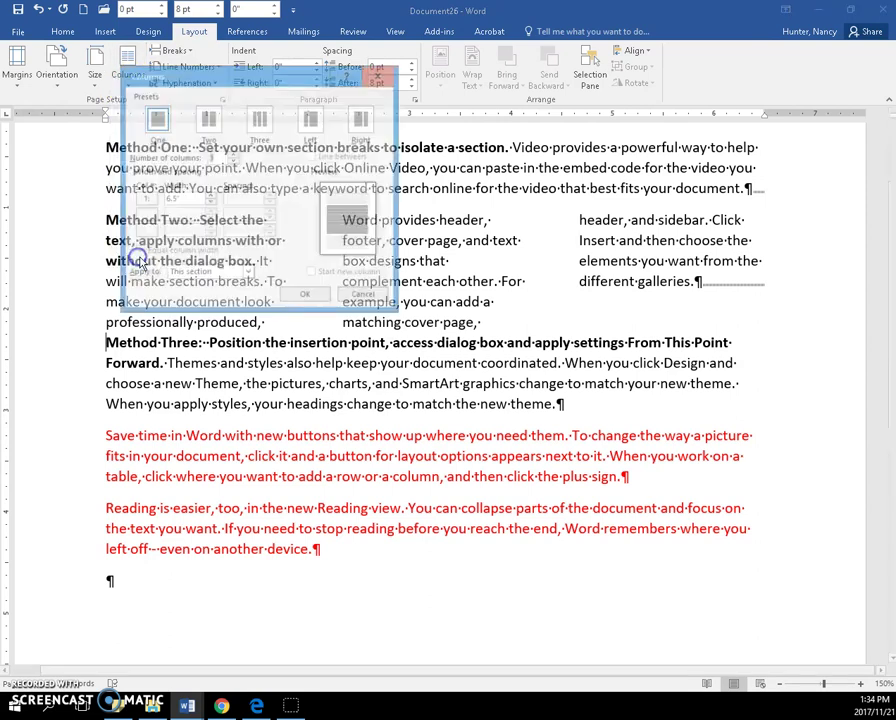
left_click(208, 122)
left_click(247, 274)
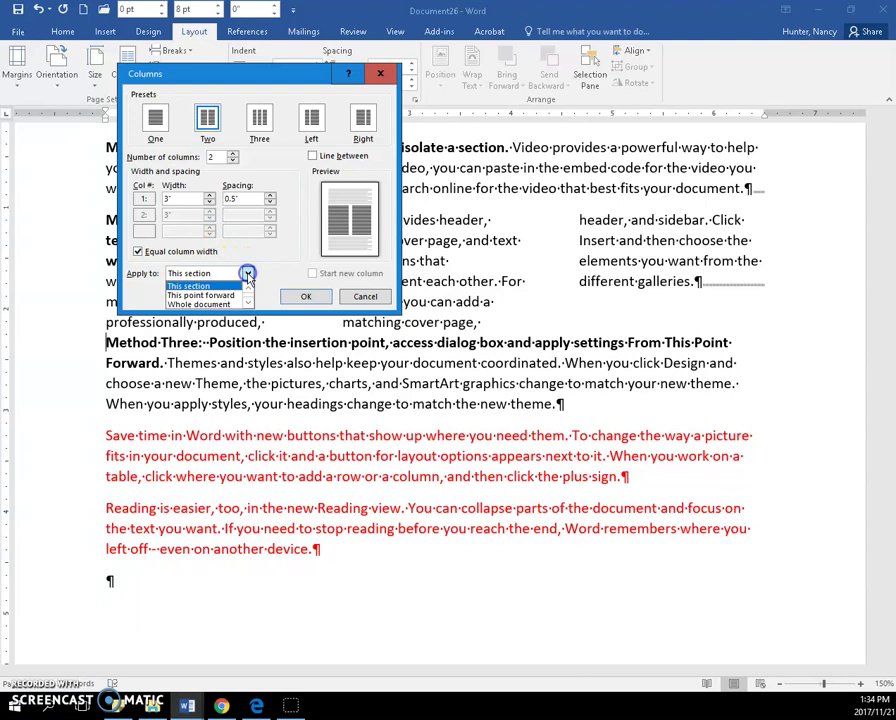
left_click(200, 295)
left_click(306, 296)
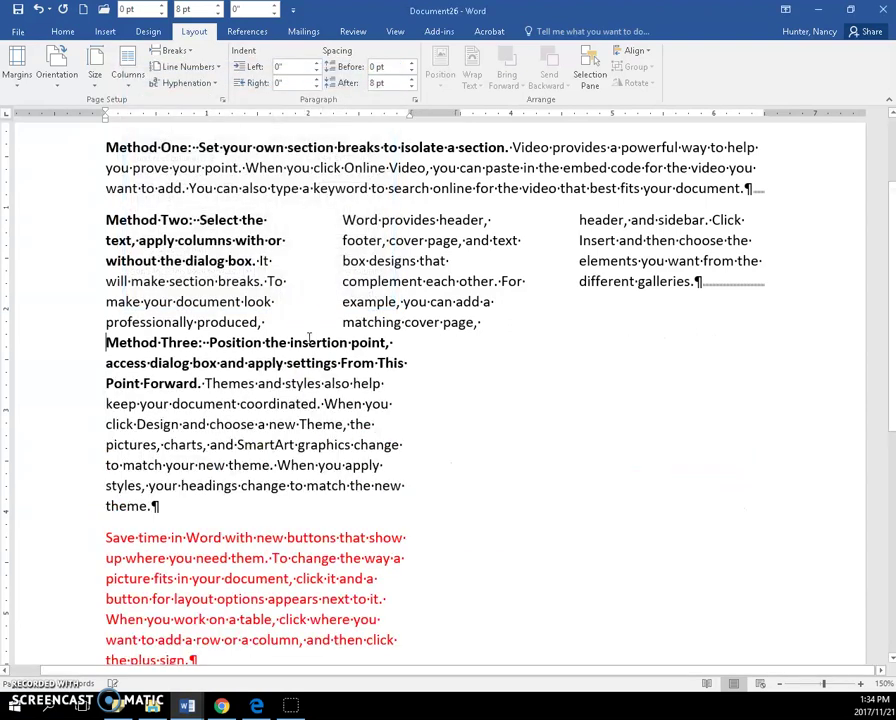
scroll(340, 414, "down", 5)
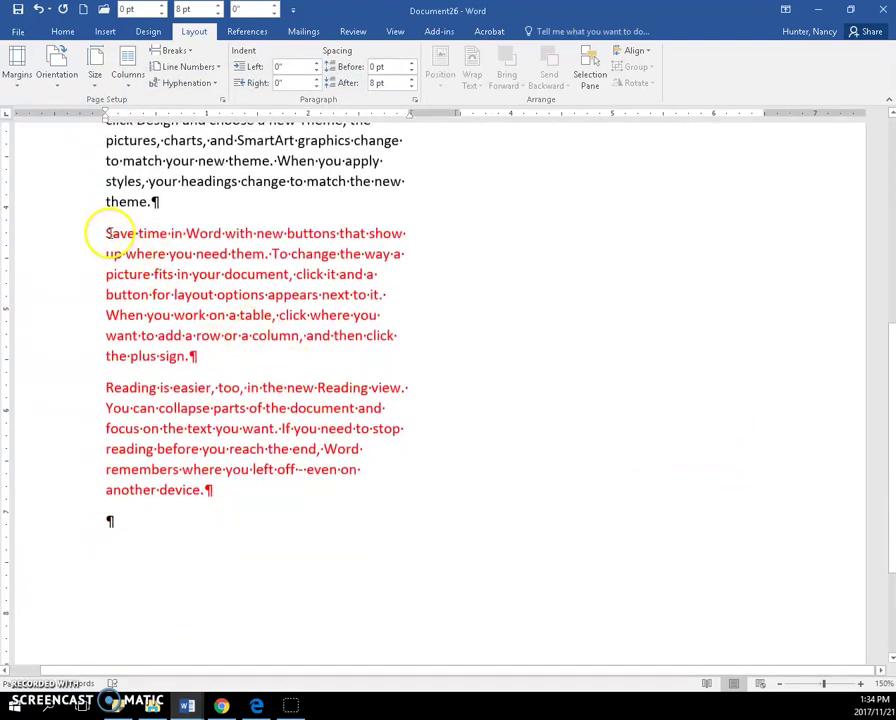
Set the text from 'Save time' onward back to One column, applied 'This point forward'.
left_click(107, 232)
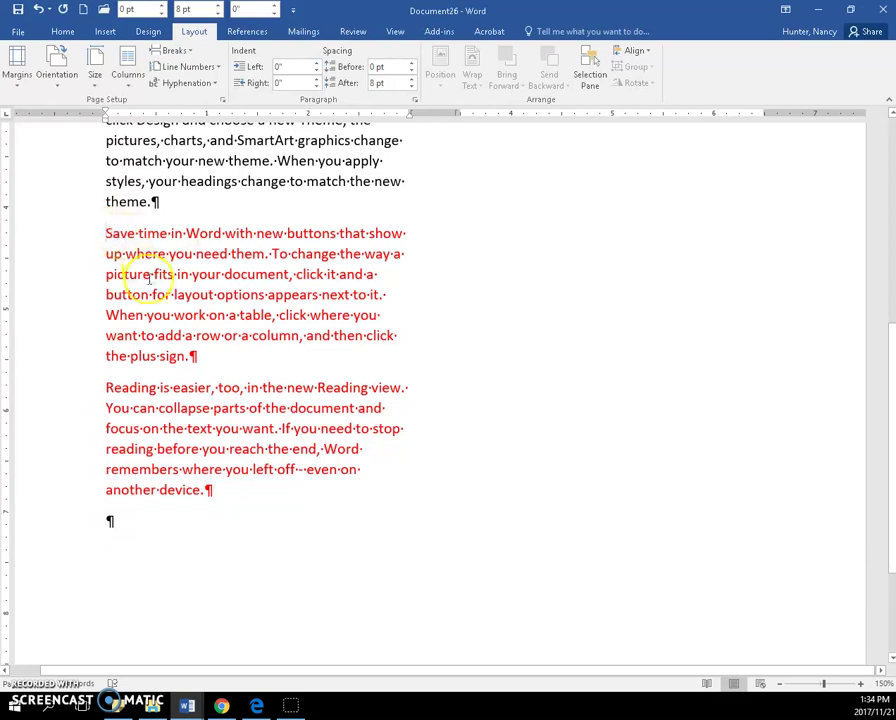
left_click(128, 86)
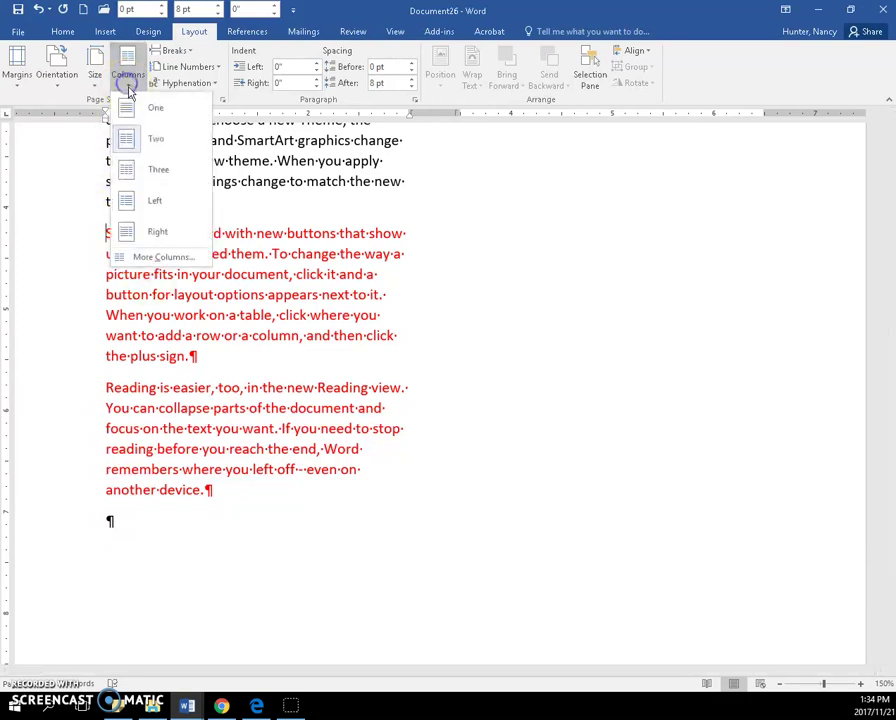
left_click(158, 256)
left_click(157, 130)
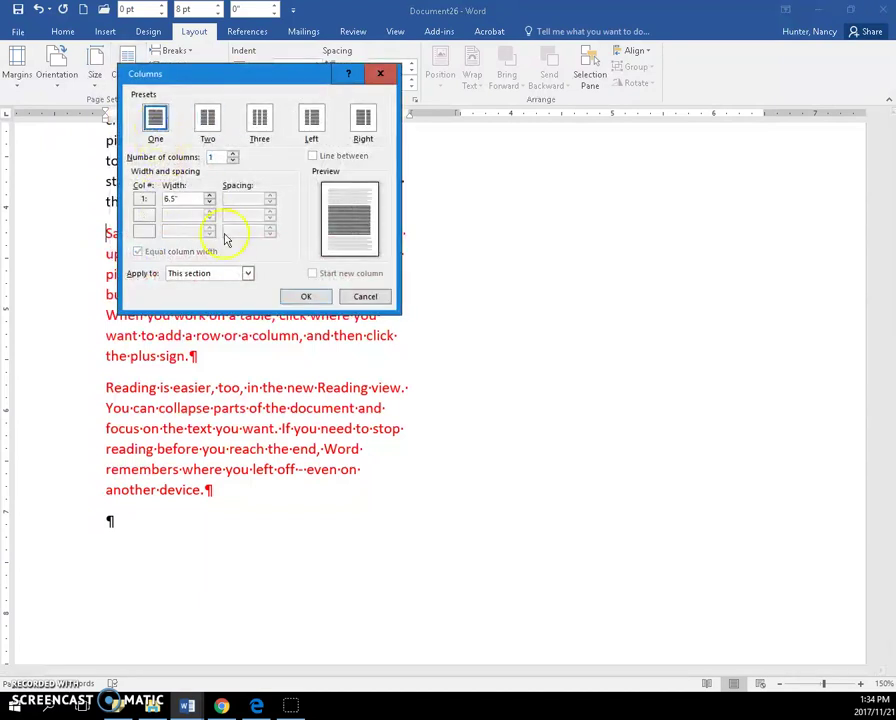
left_click(247, 274)
left_click(225, 295)
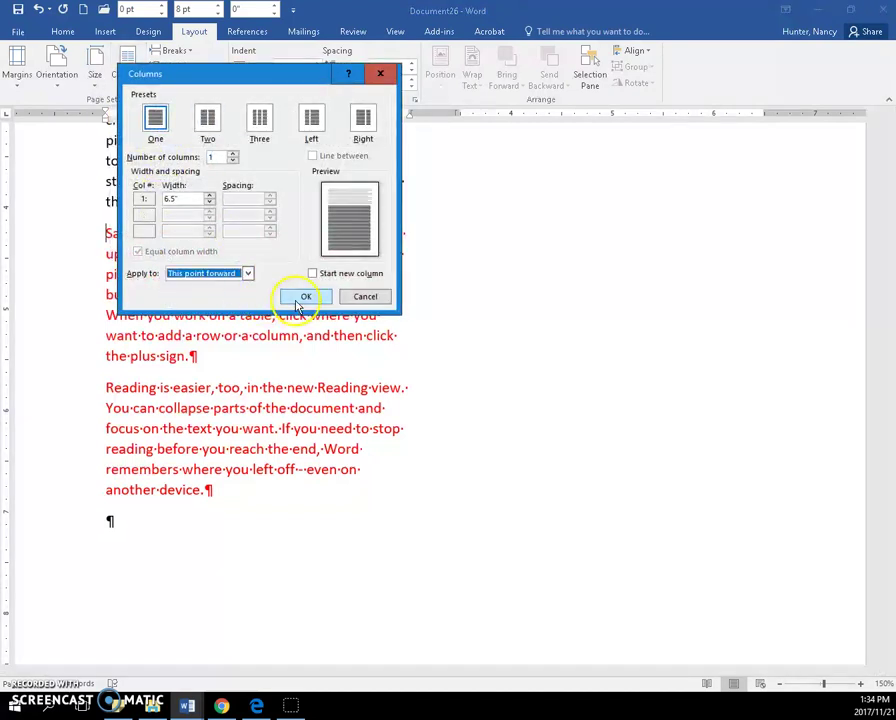
left_click(306, 296)
scroll(340, 340, "up", 7)
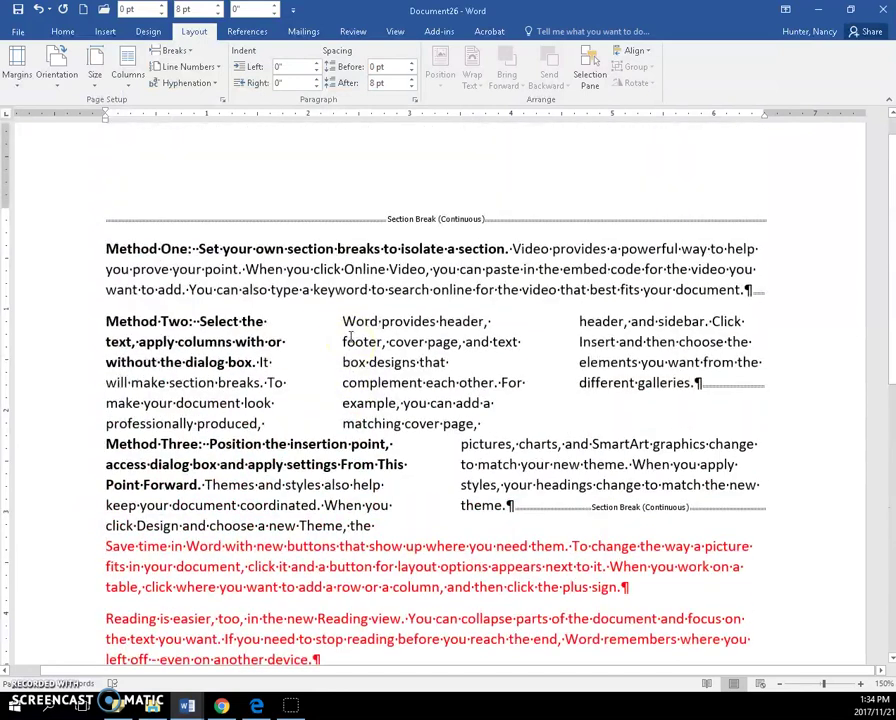
Put the insertion point in the Method Two text and show the Columns dropdown.
scroll(349, 338, "down", 1)
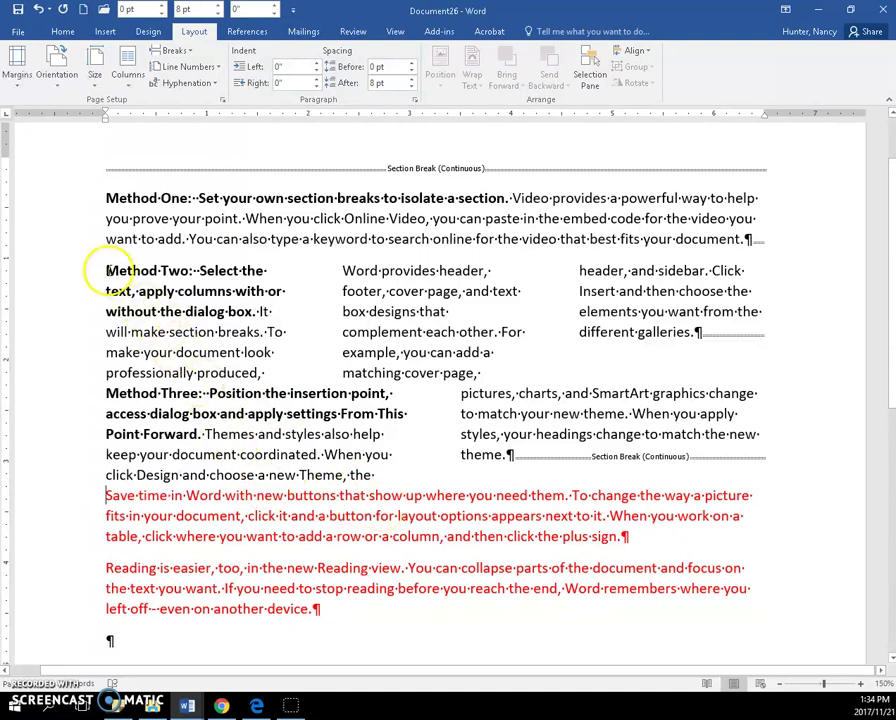
left_click_drag(110, 270, 256, 313)
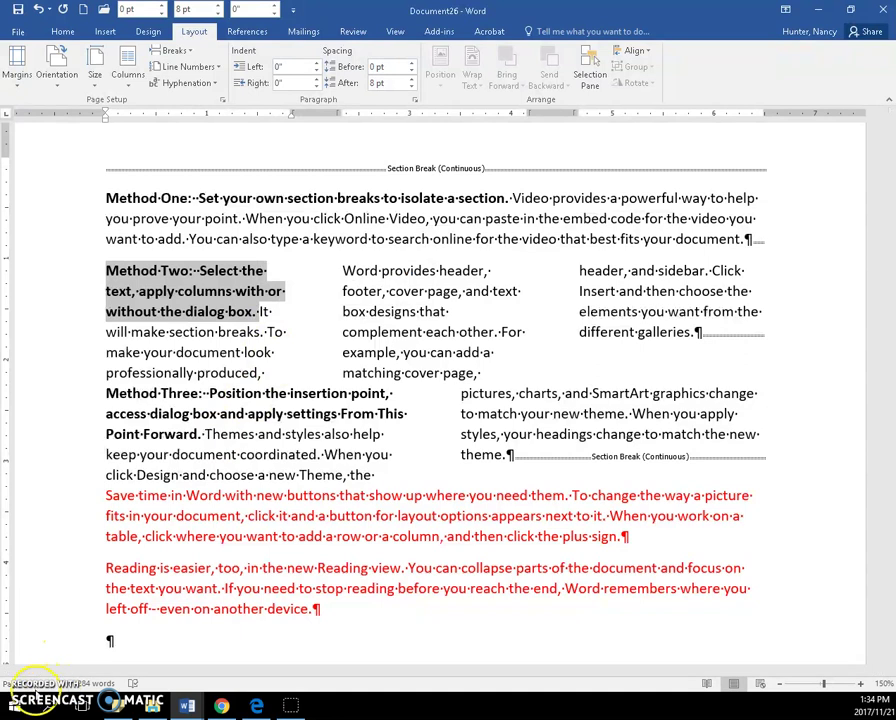
left_click(168, 332)
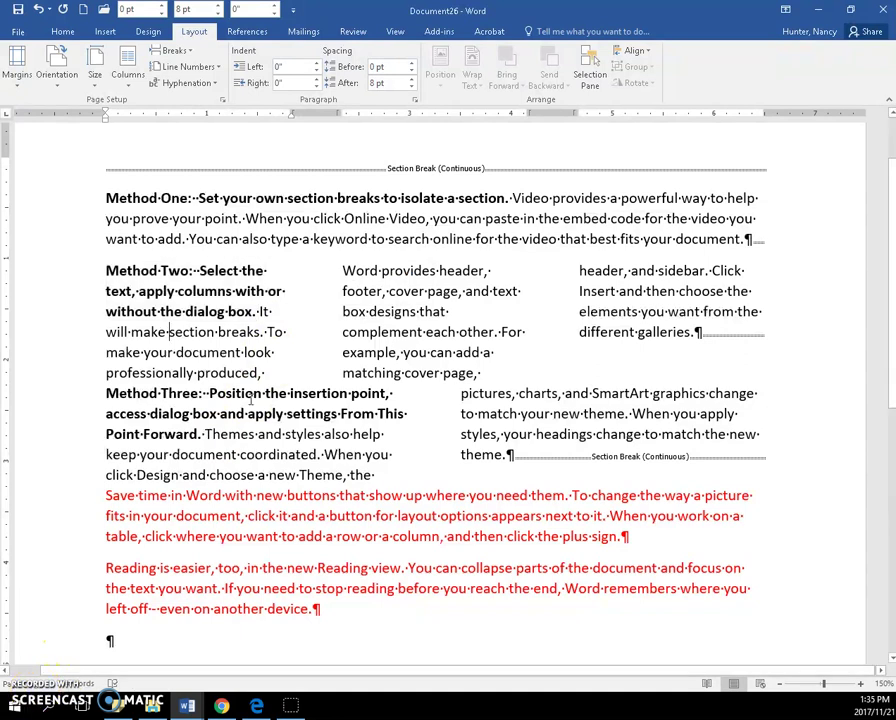
left_click(207, 331)
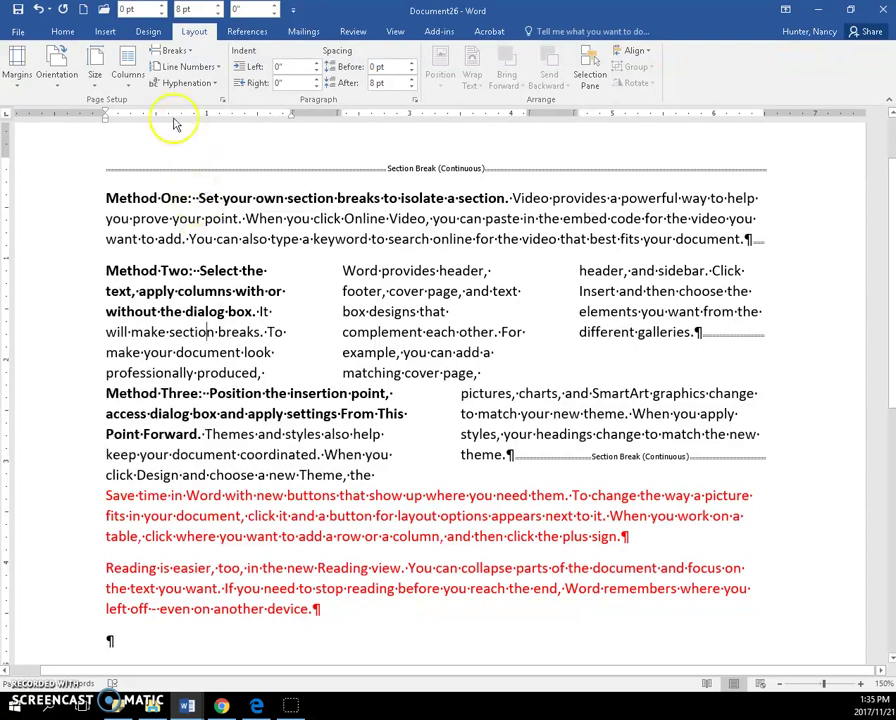
left_click(126, 72)
Turn on 'Line between' for Method Two's three columns in the Columns dialog.
left_click(143, 256)
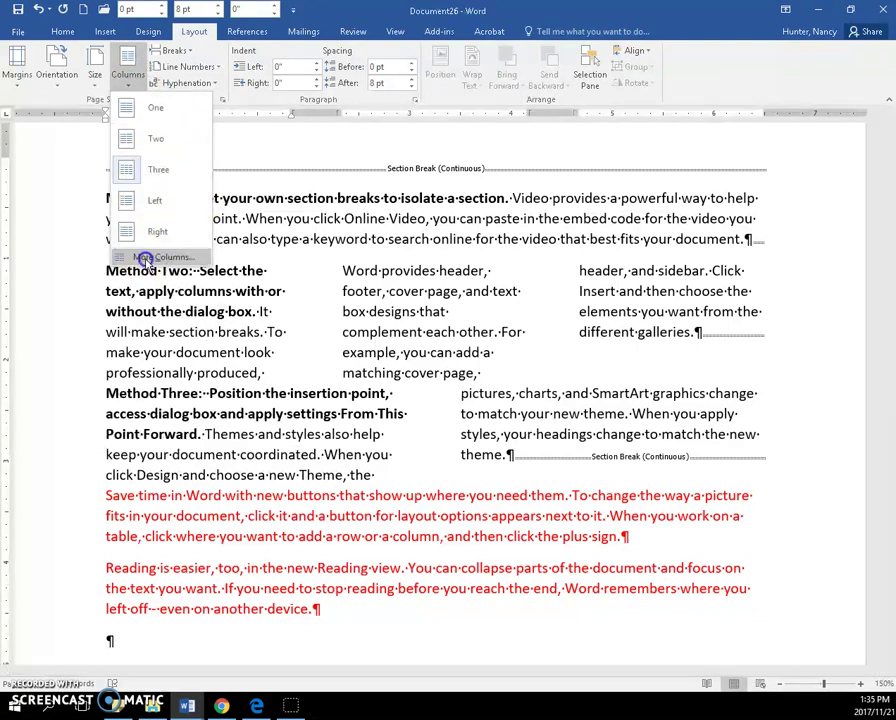
left_click_drag(248, 85, 478, 413)
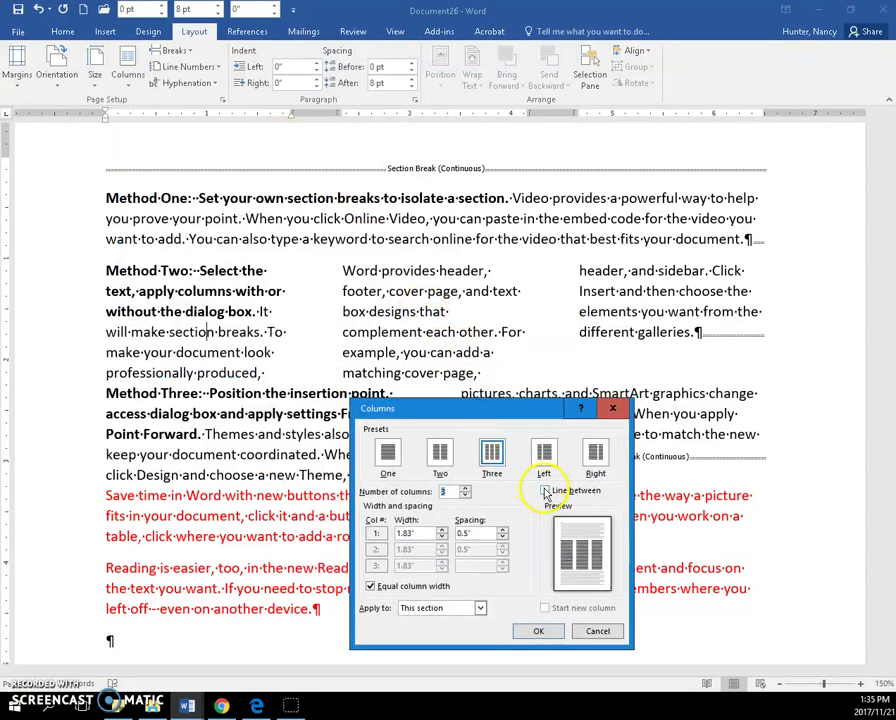
left_click(545, 491)
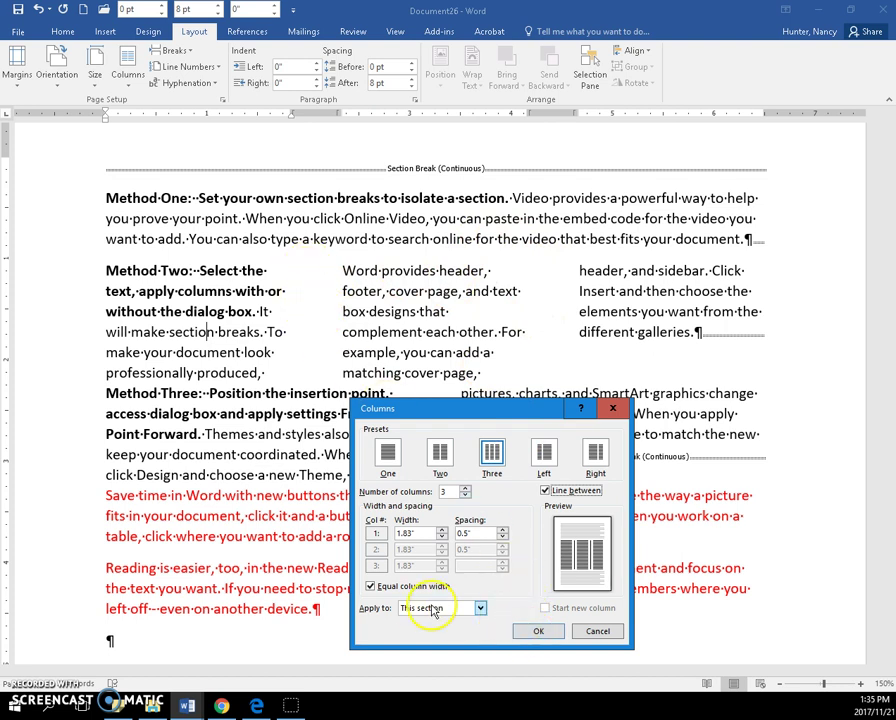
left_click(528, 632)
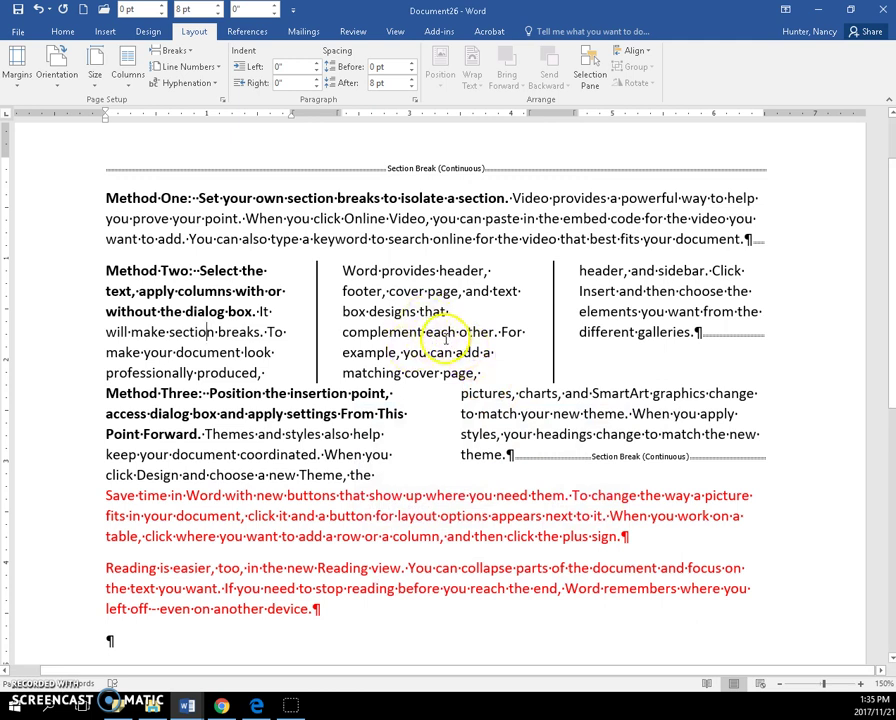
Give Method Three the Left preset: a 1.83-inch column beside a 4.17-inch one.
left_click(301, 433)
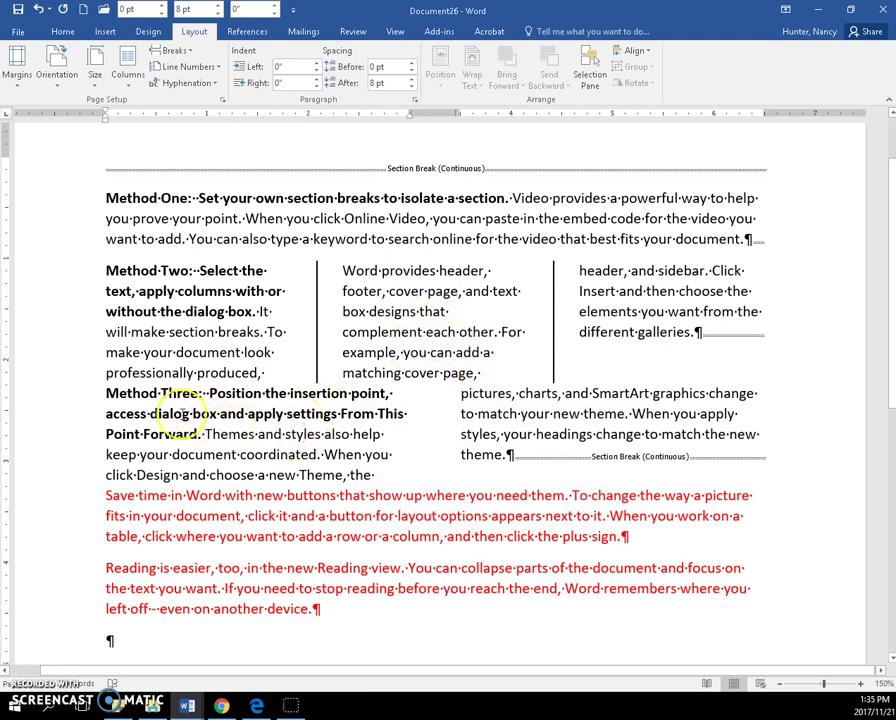
left_click_drag(68, 398, 564, 454)
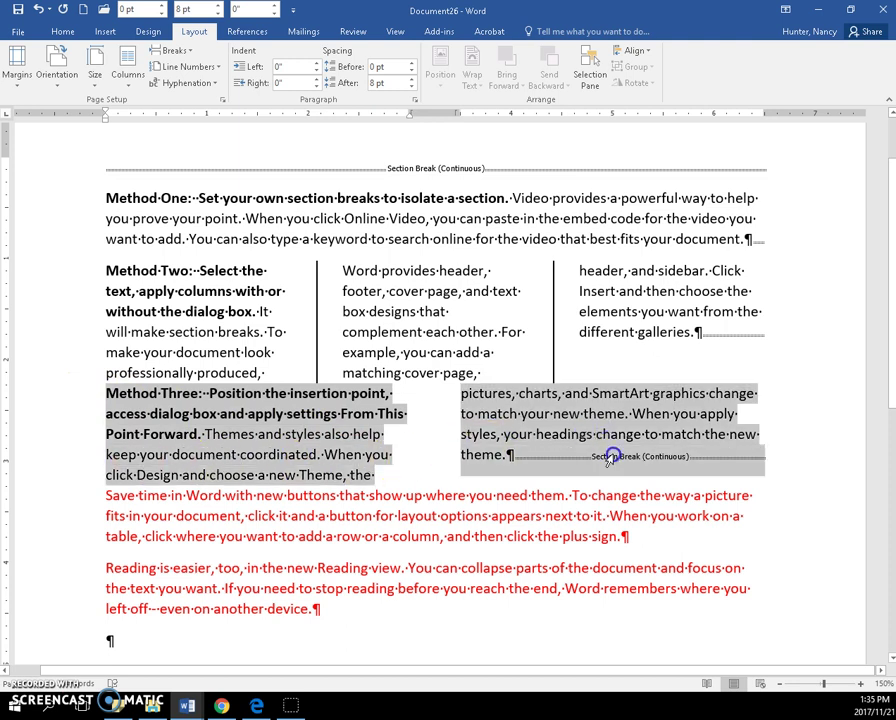
left_click(314, 434)
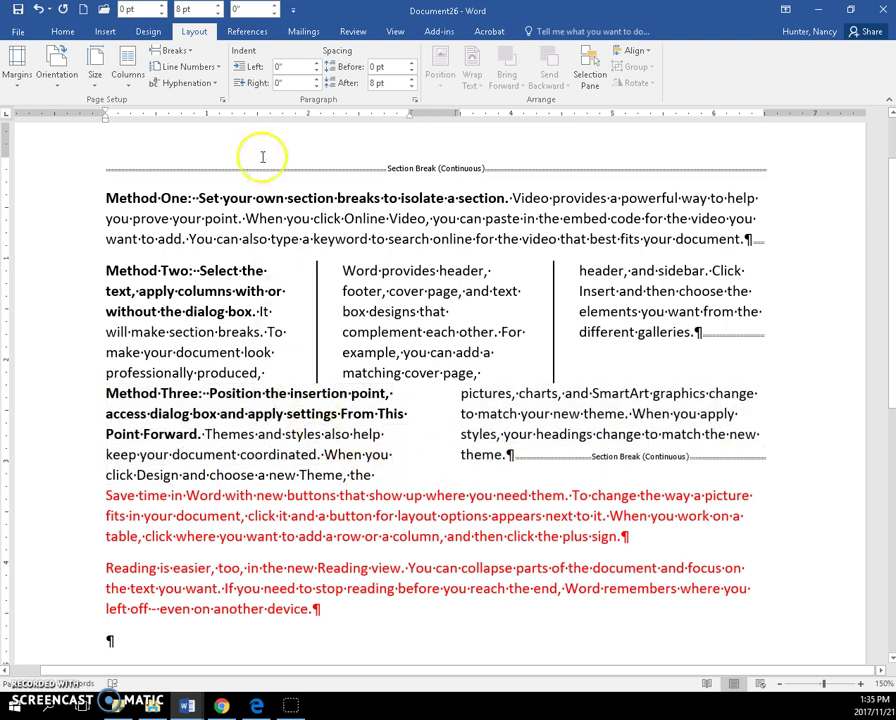
left_click(127, 70)
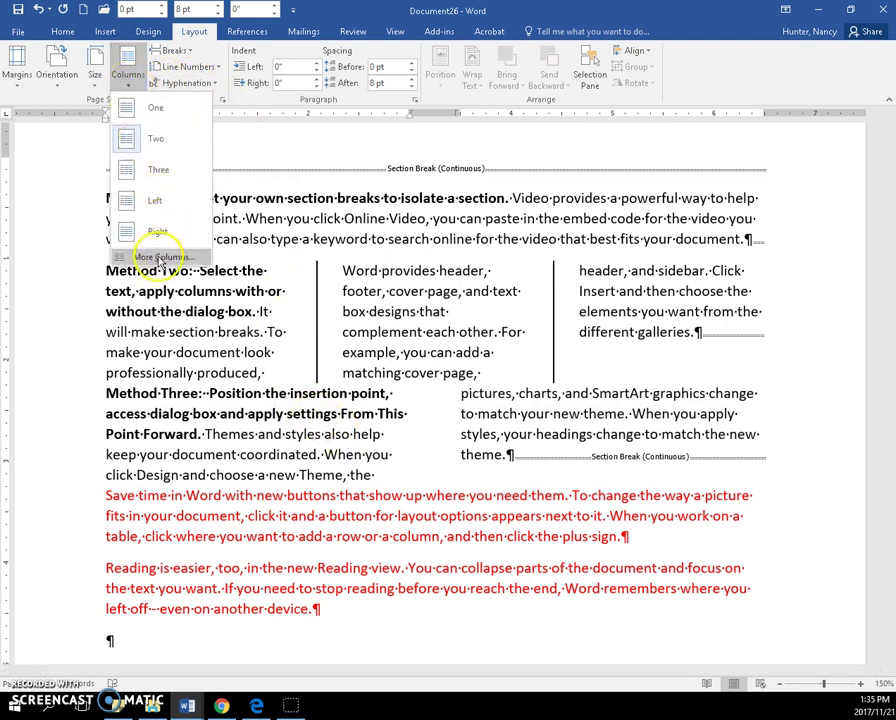
left_click(160, 258)
left_click_drag(494, 410, 561, 84)
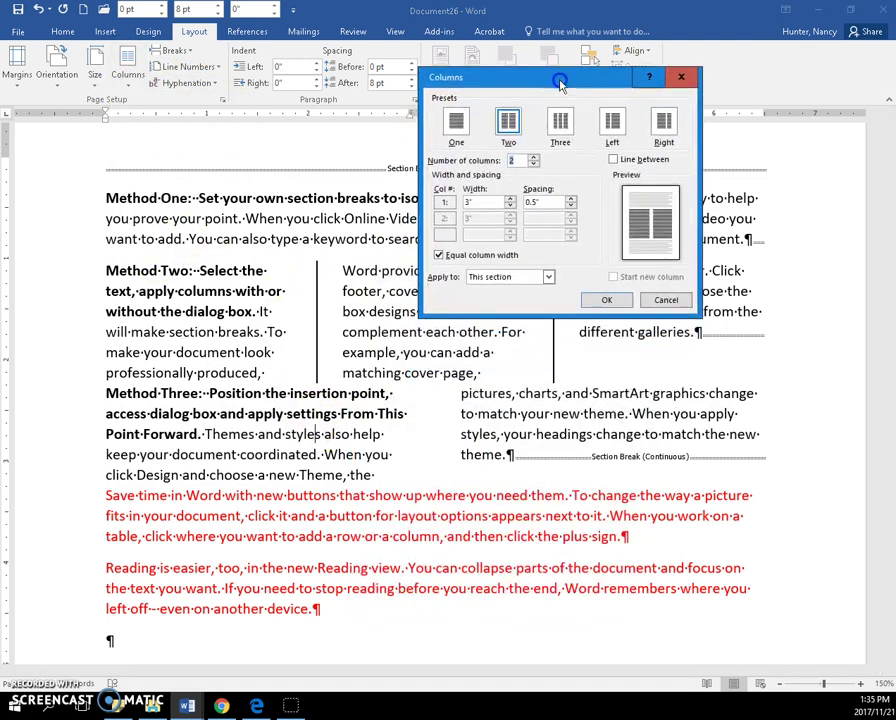
left_click(614, 121)
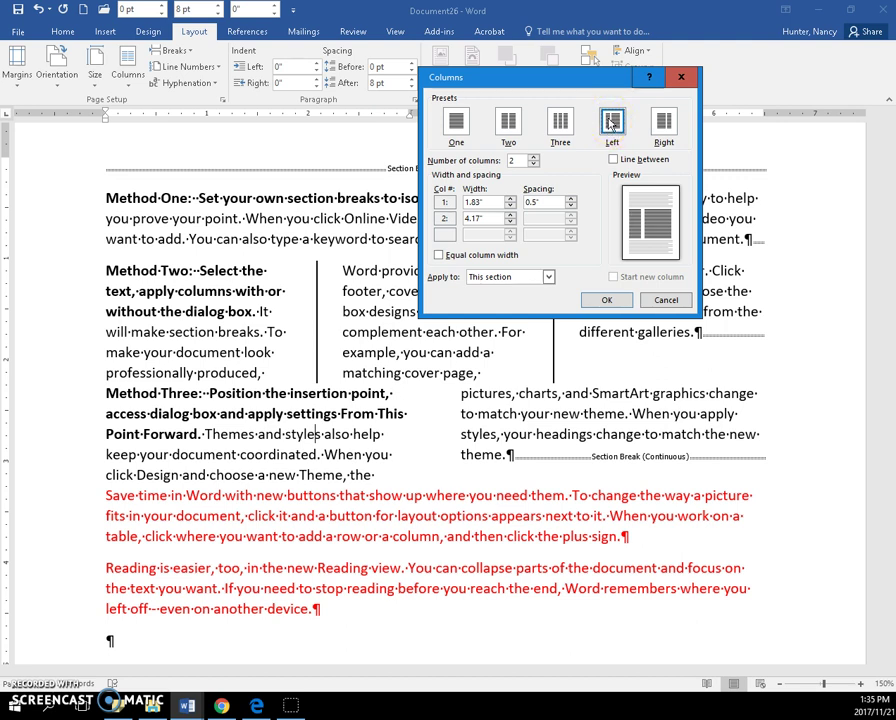
left_click(605, 301)
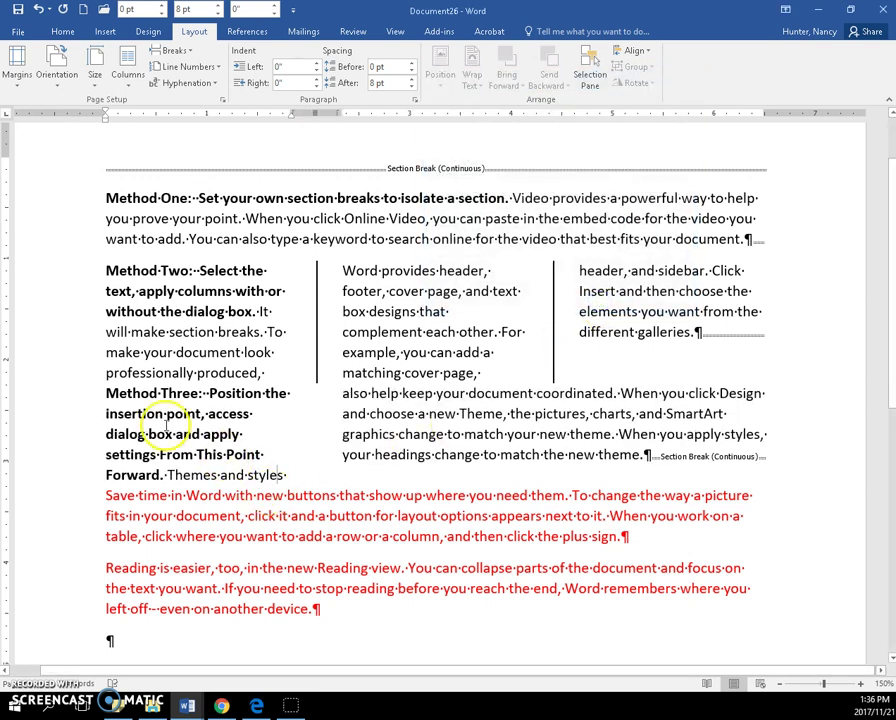
Color Method Three's text green in both the narrow left and wide right columns.
left_click_drag(114, 396, 268, 477)
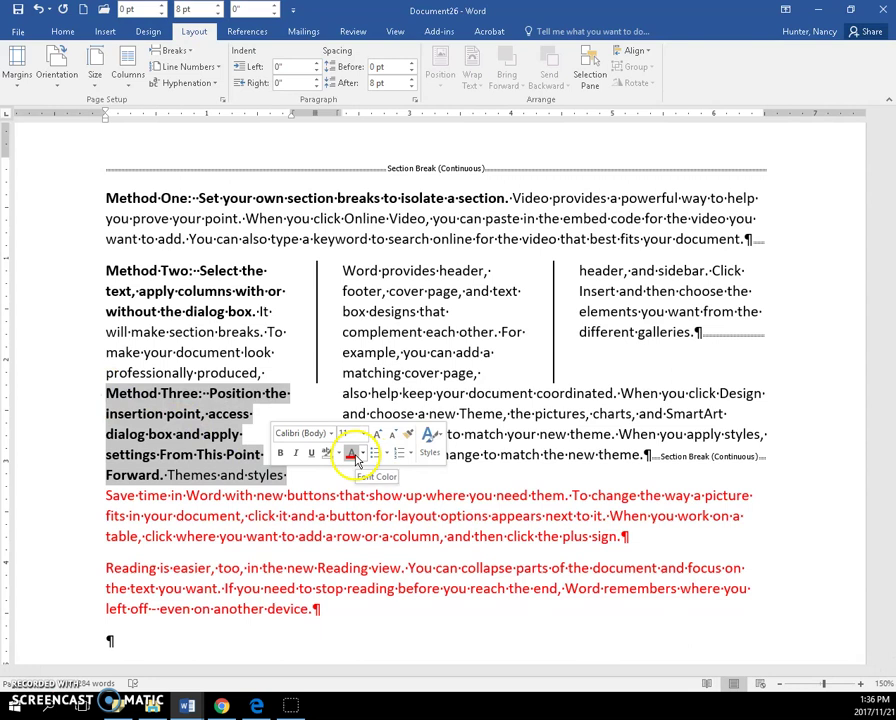
left_click(365, 455)
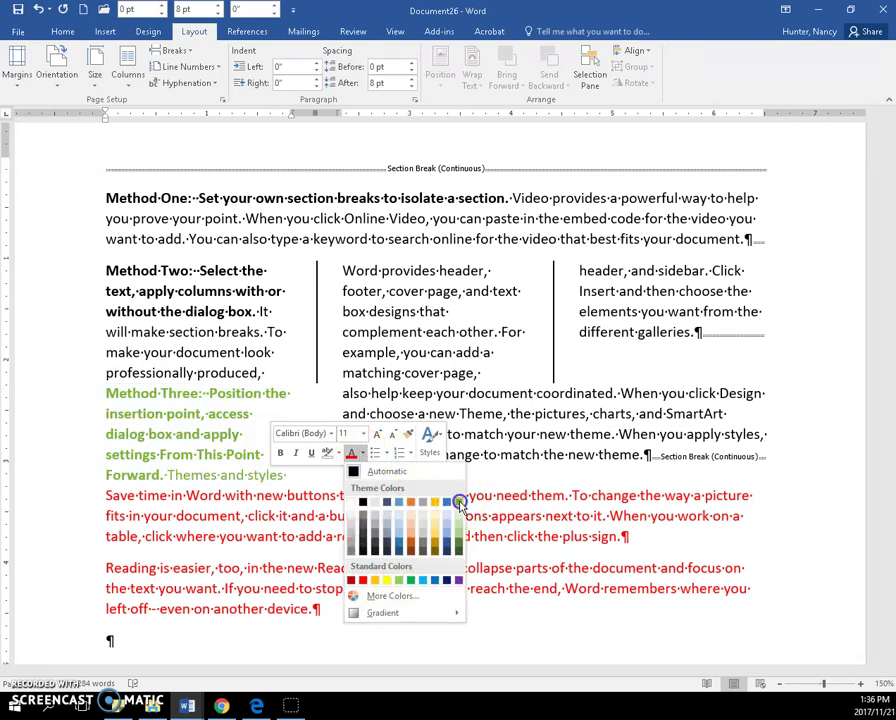
left_click(459, 503)
left_click(390, 412)
left_click_drag(344, 393, 644, 458)
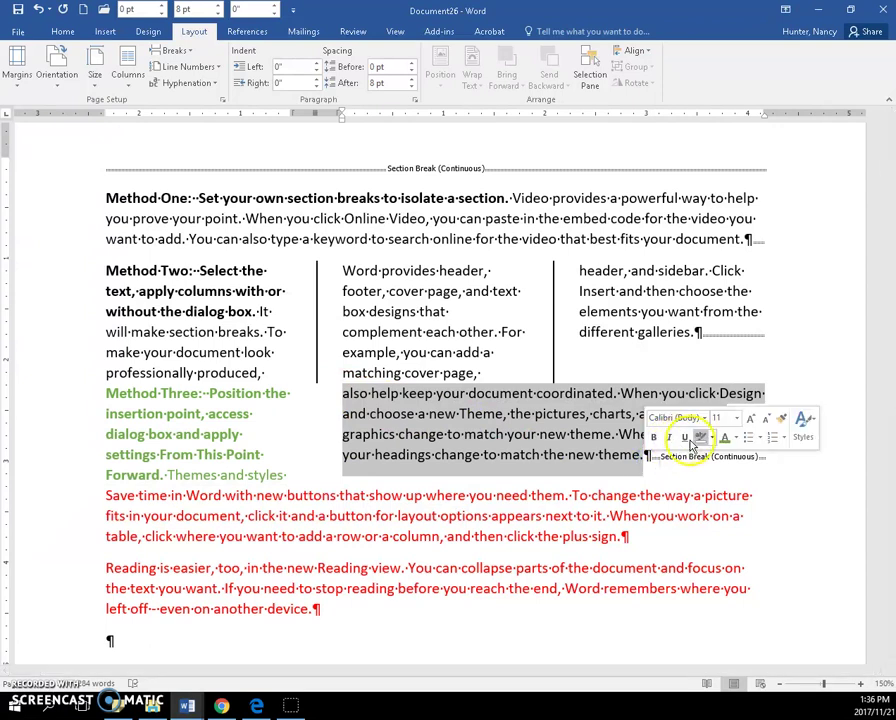
left_click(724, 437)
left_click(556, 436)
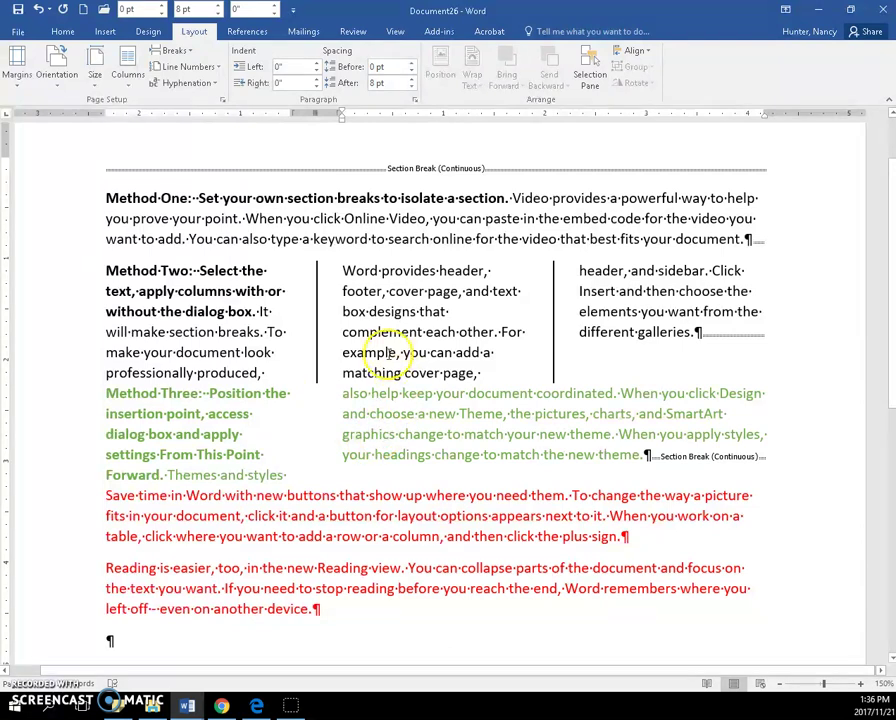
Reduce the spacing between Method Three's two columns to 0.2 inches.
left_click(128, 72)
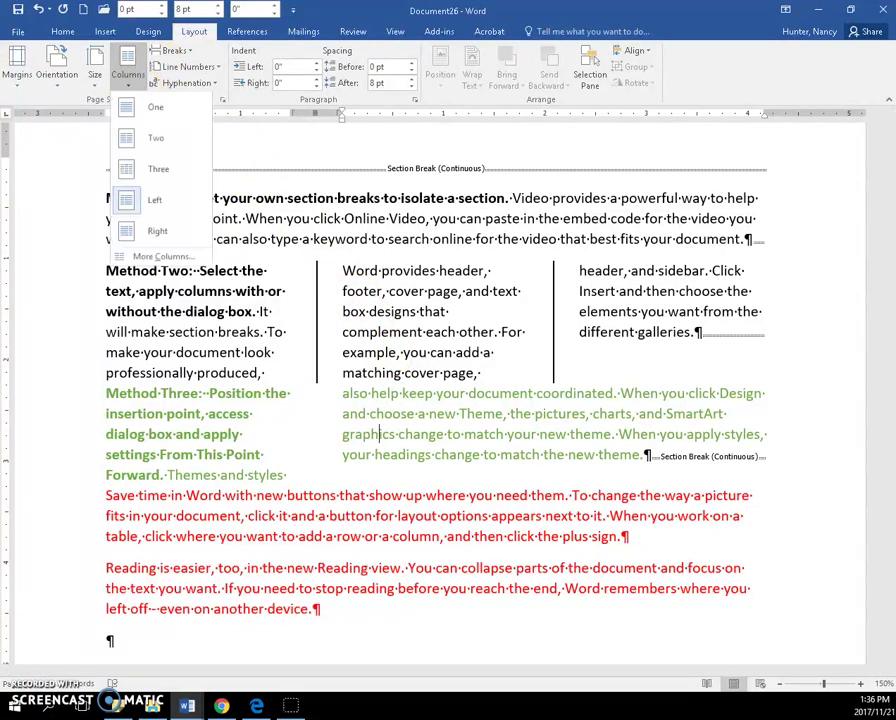
left_click(160, 257)
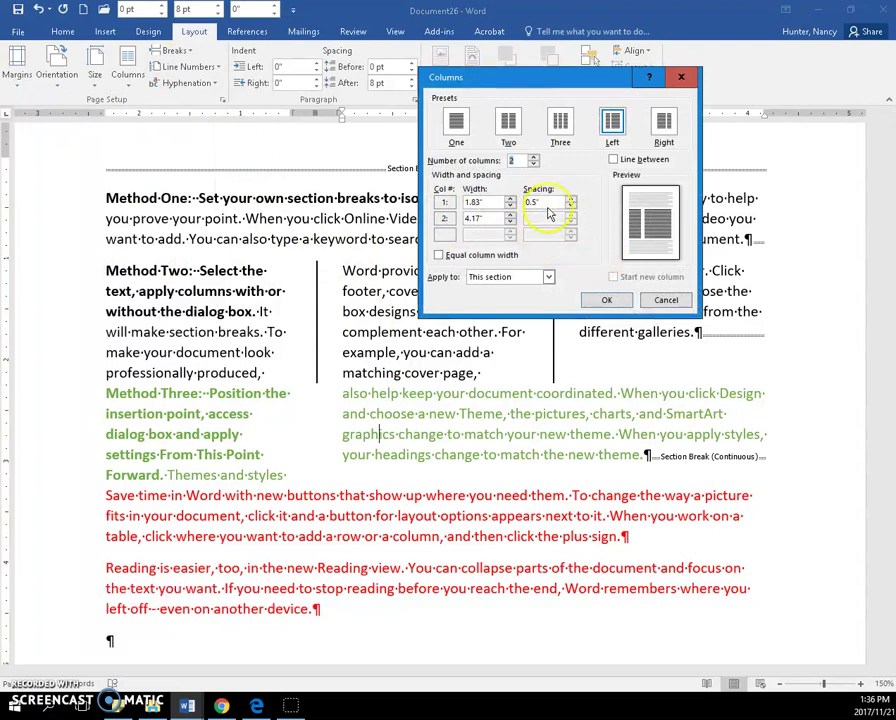
left_click(528, 203)
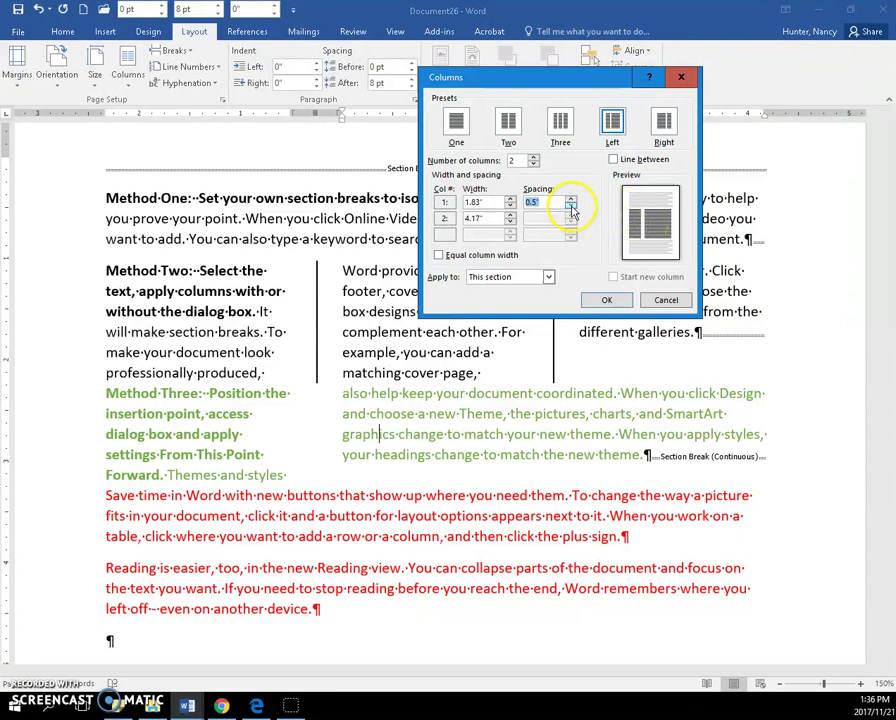
left_click(571, 207)
left_click(571, 207)
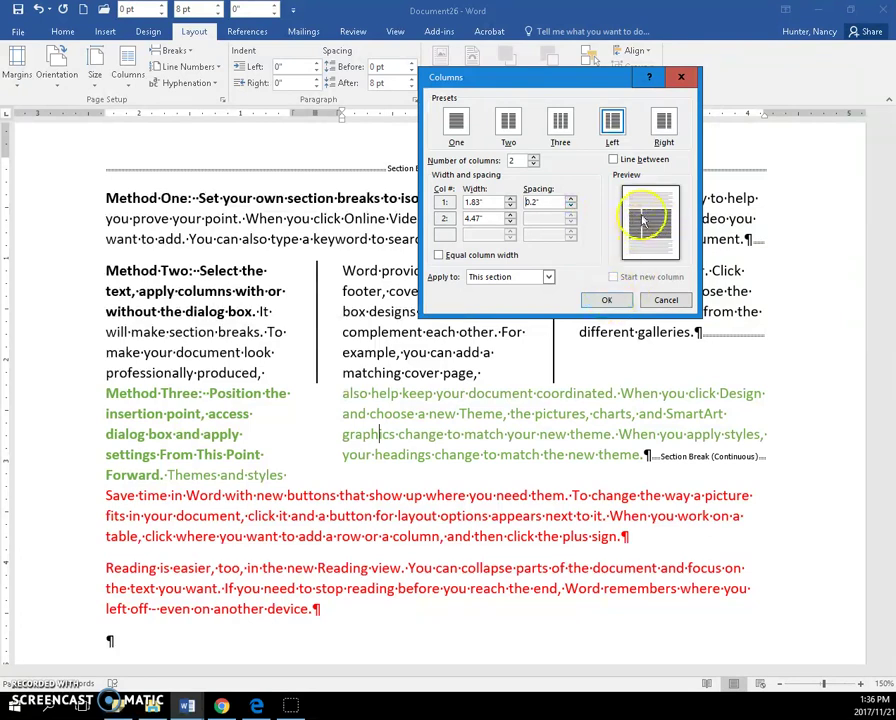
left_click(606, 300)
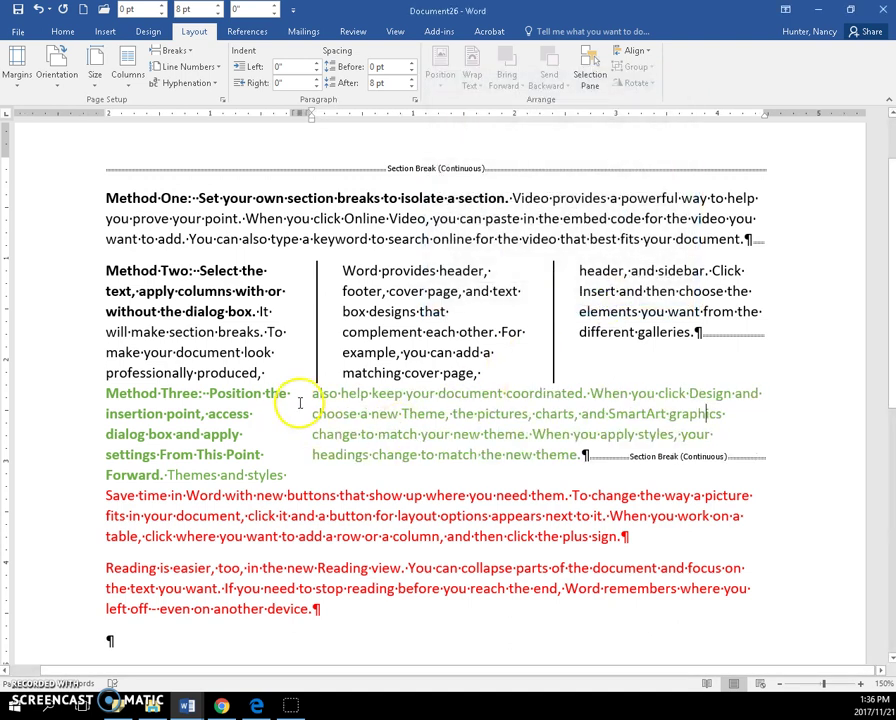
Scroll down to bring the green Method Three section into view.
scroll(340, 418, "down", 2)
scroll(352, 413, "down", 2)
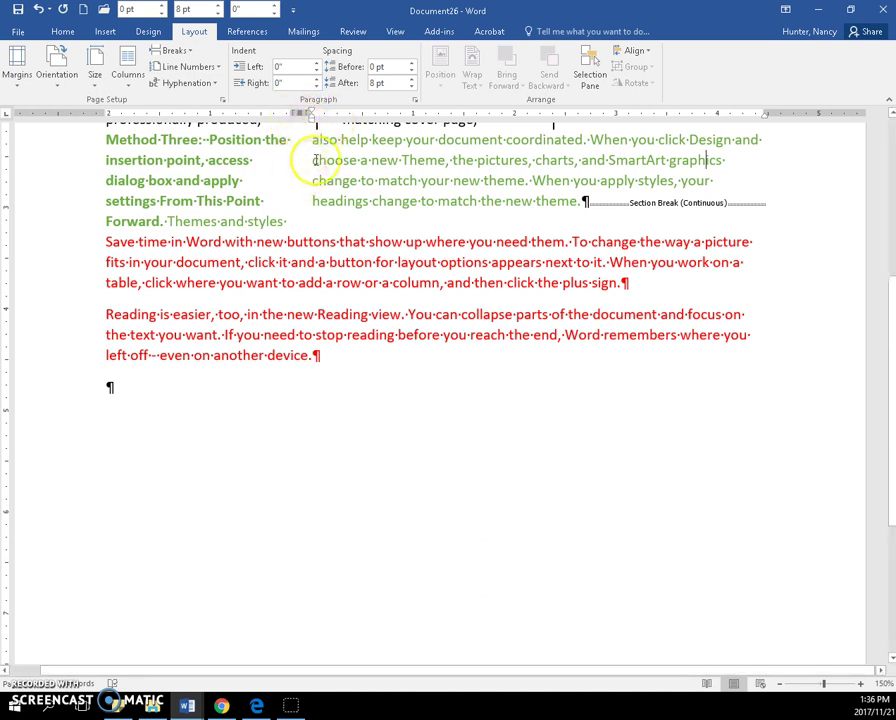
Increase Method Three's column spacing to 0.8 inches, narrowing the right column to 3.87 inches.
left_click(128, 74)
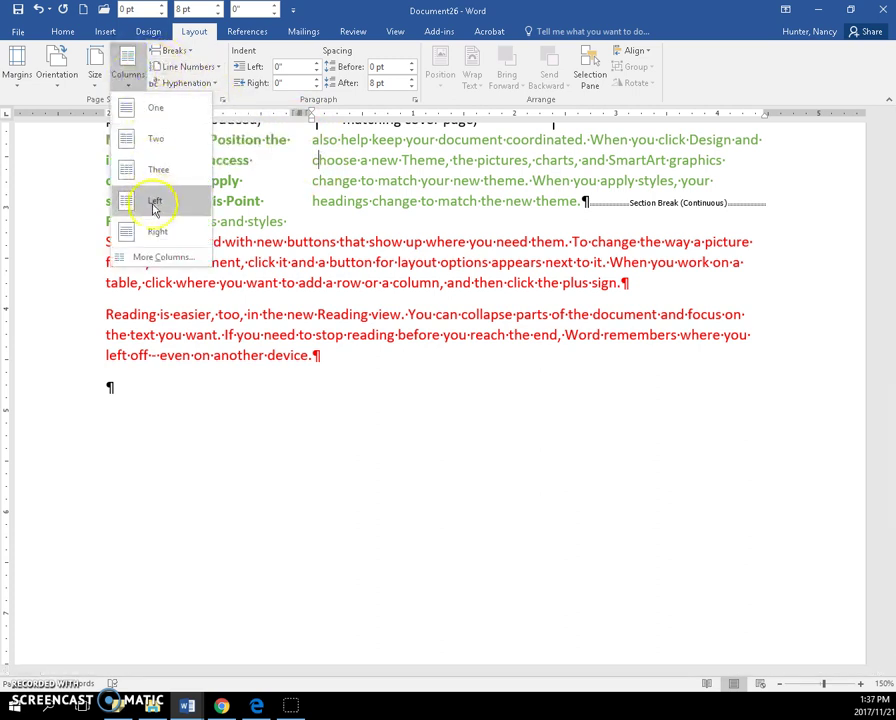
left_click(152, 256)
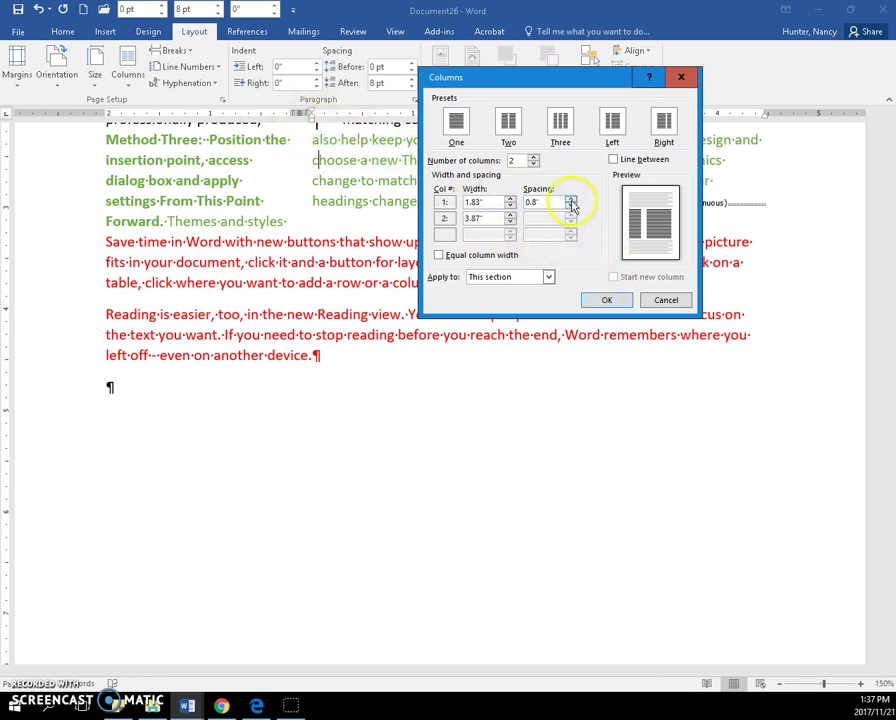
left_click(610, 300)
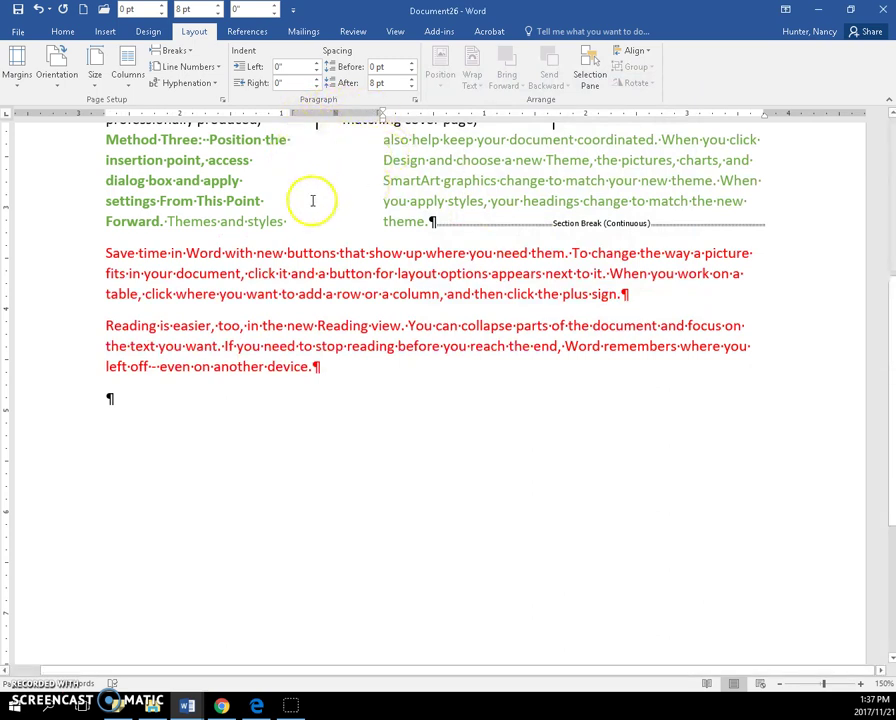
scroll(449, 197, "up", 2)
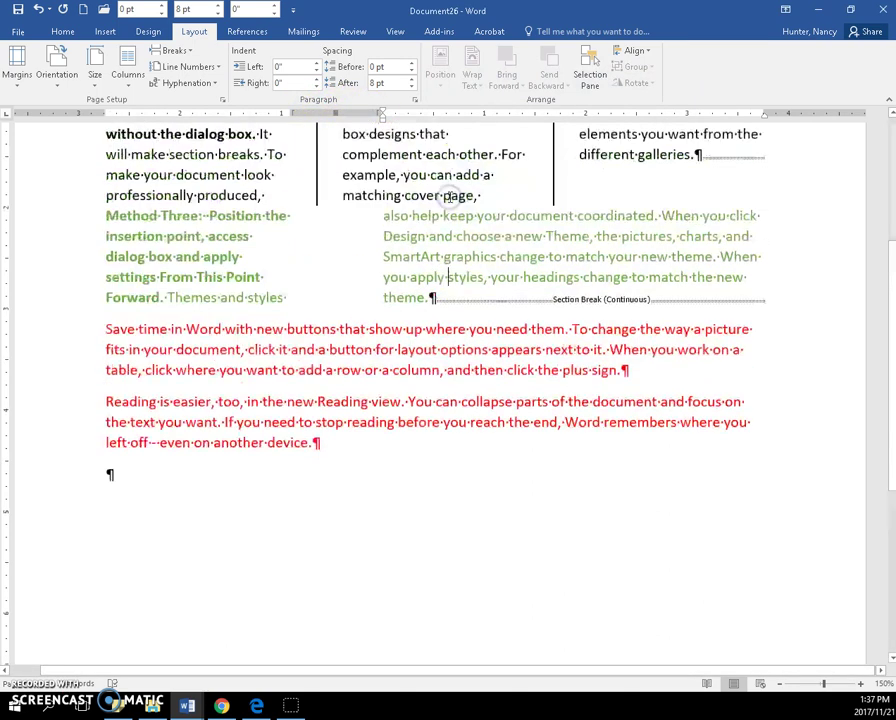